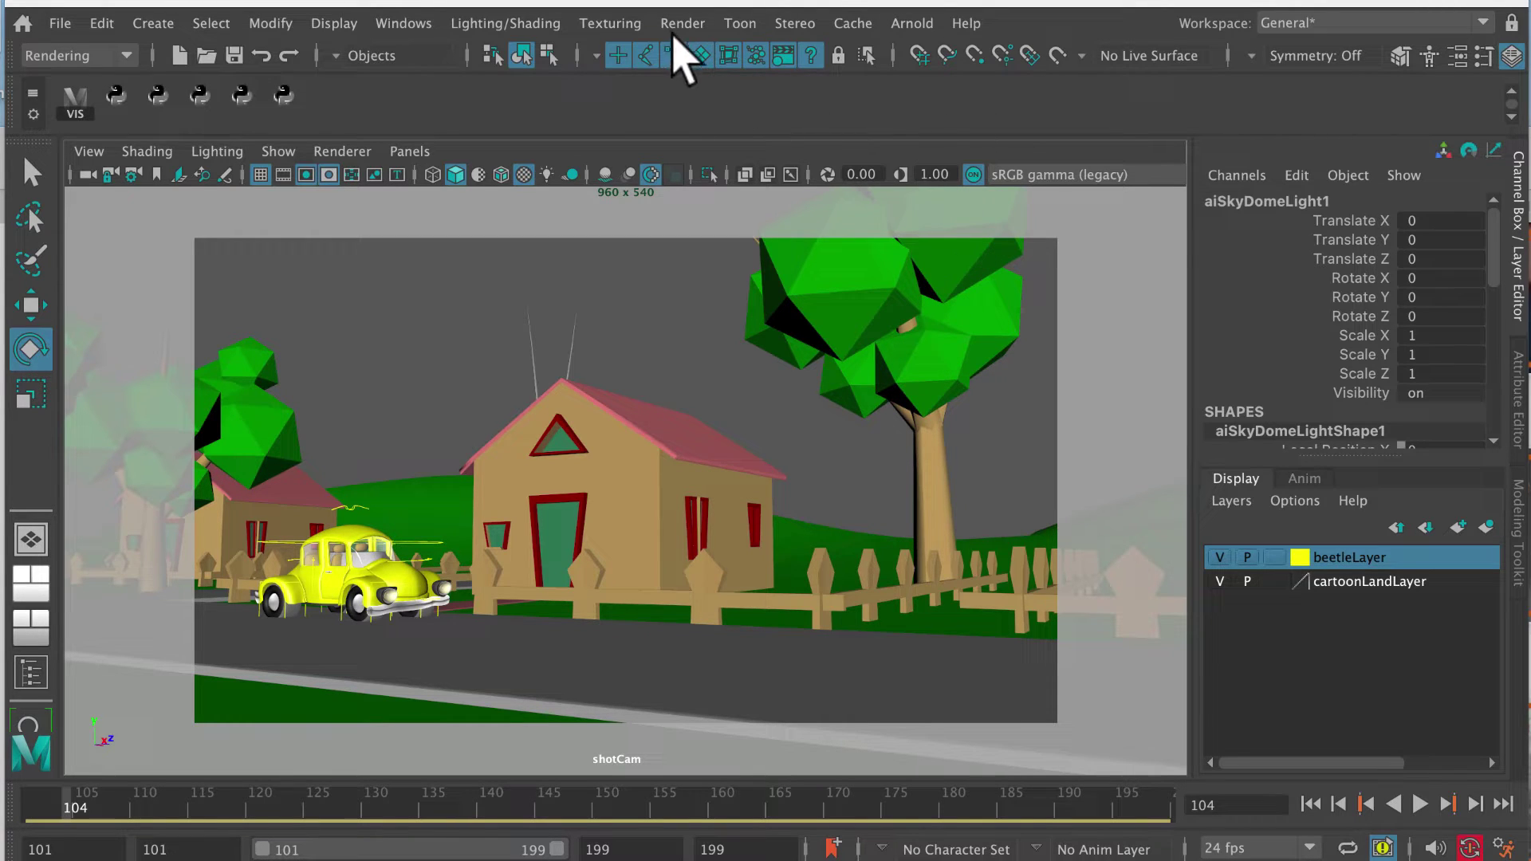
- Glance at the Render menu, then widen the Maya window to the right screen edge
left_click(682, 23)
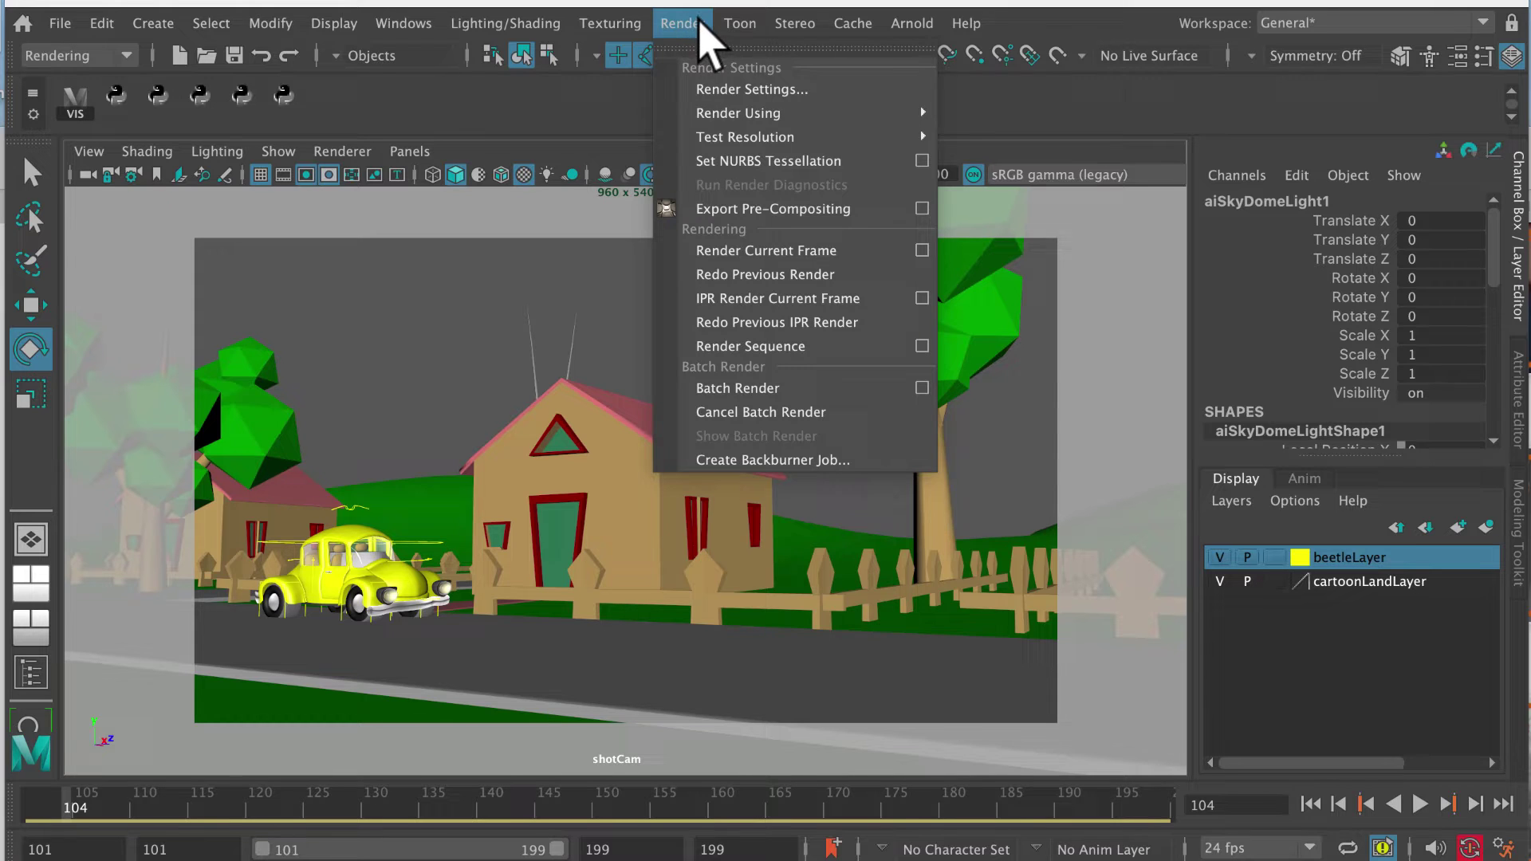
left_click(692, 23)
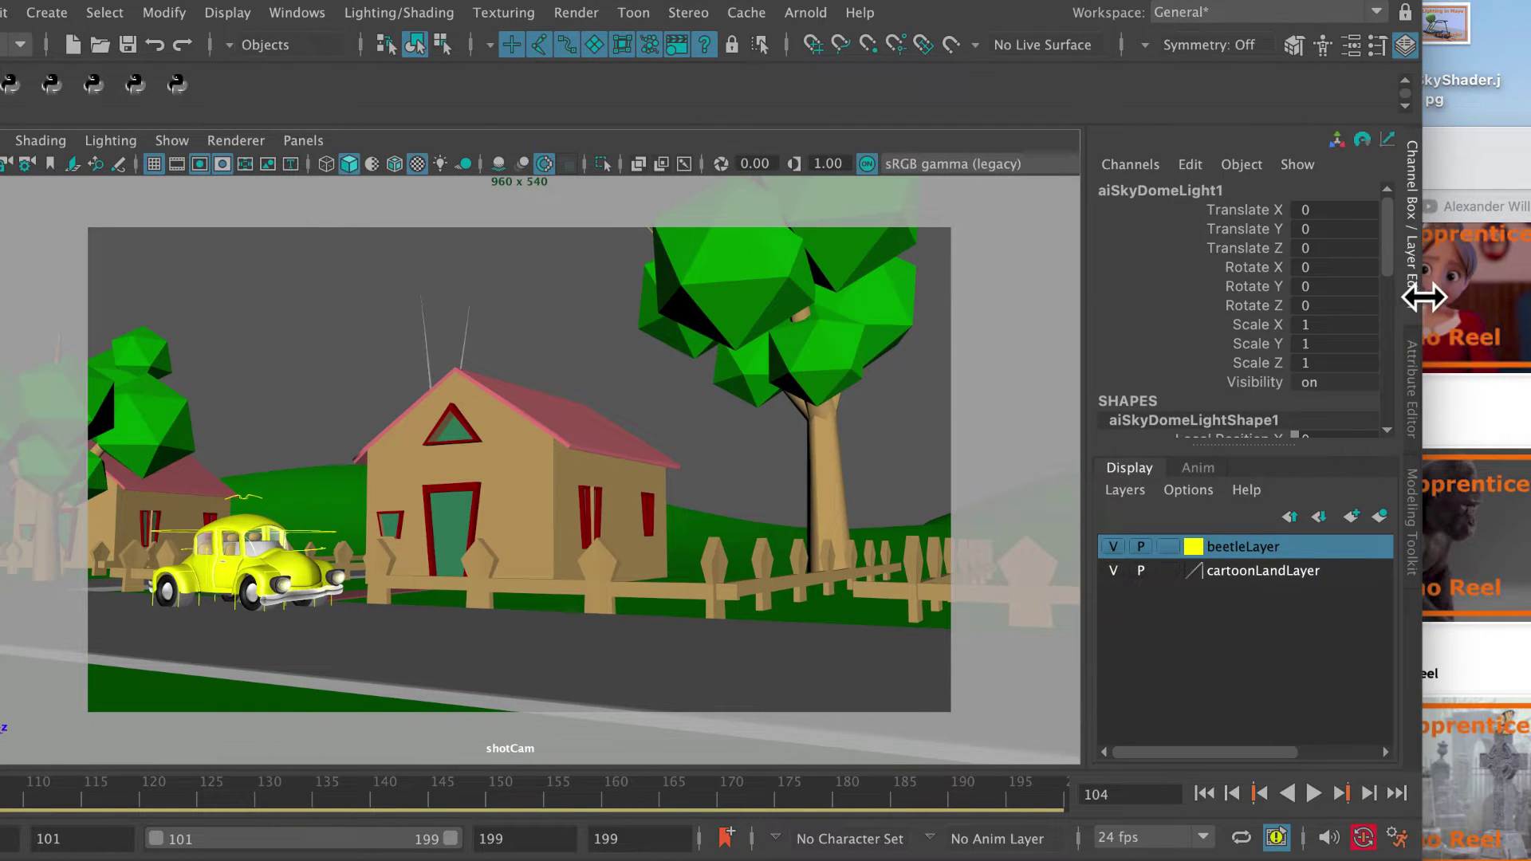
left_click_drag(1442, 299, 1530, 299)
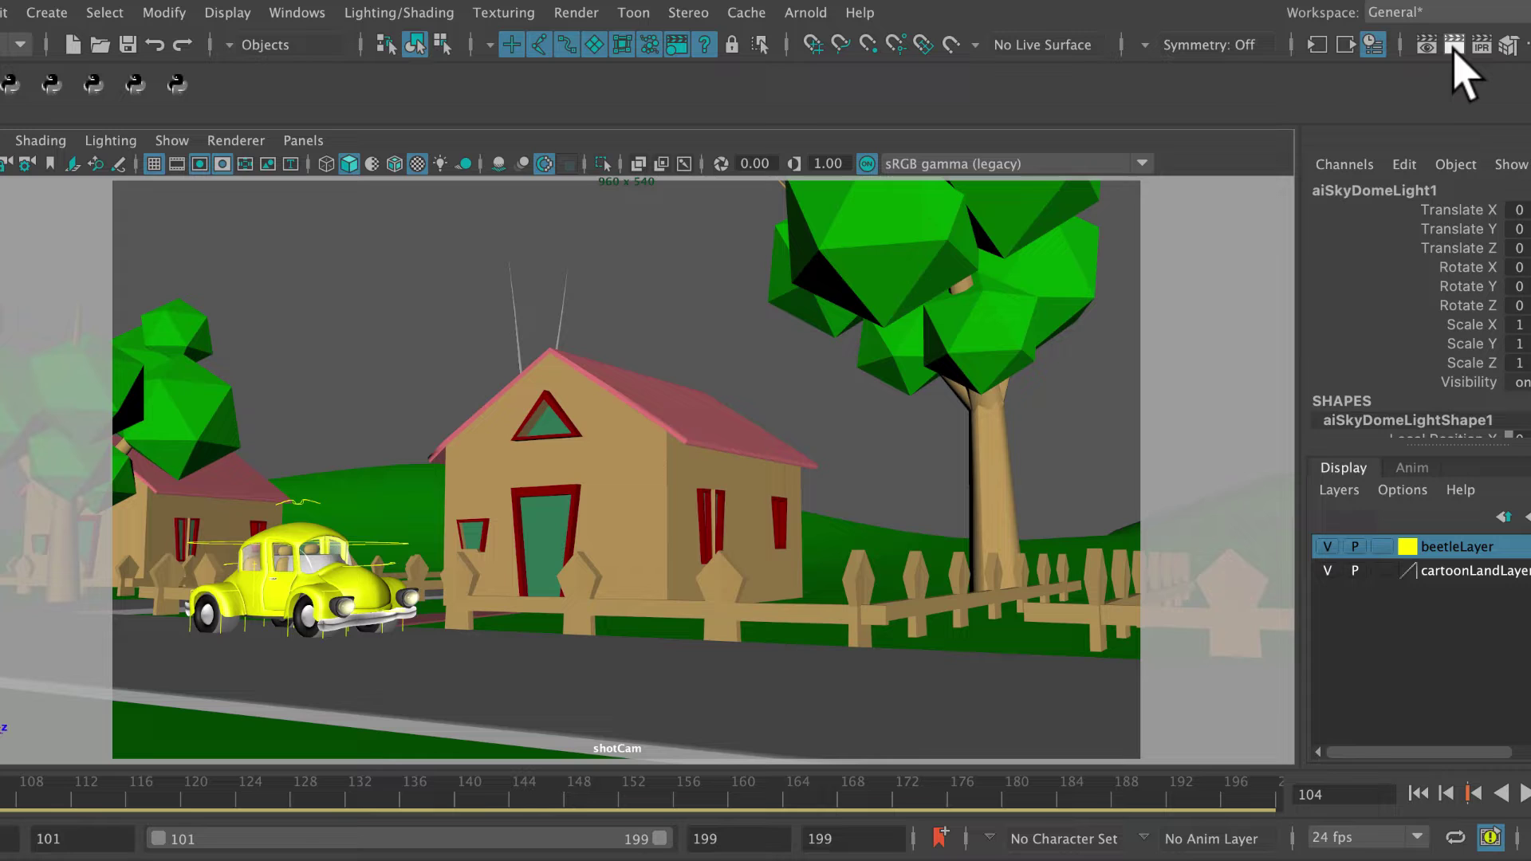
- Render shotCam frame 104 with Arnold as a 960×540 test image
left_click(1455, 46)
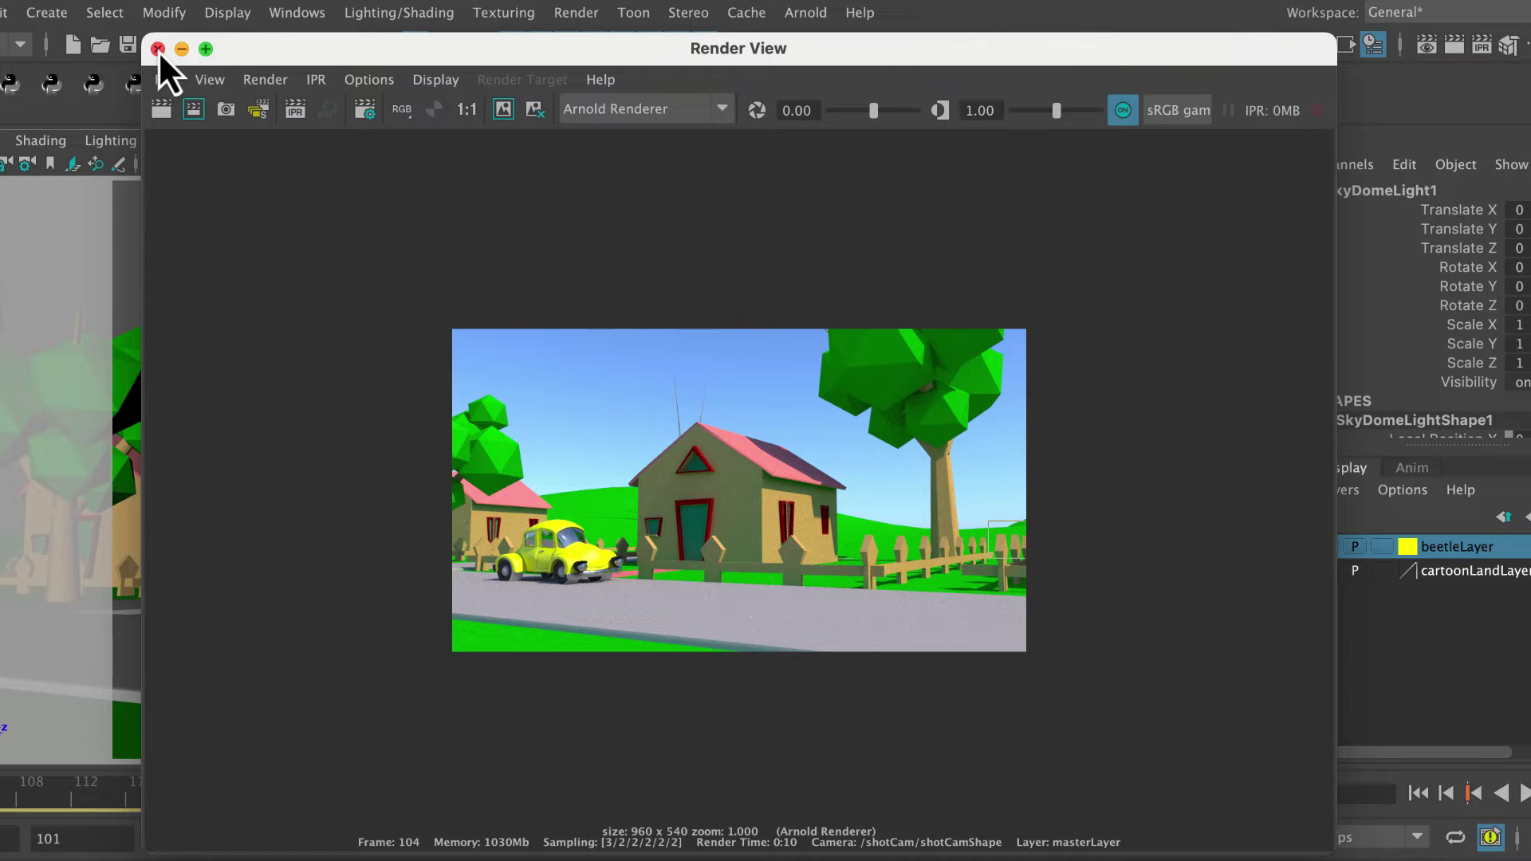
- Close the Render View window and keep the Rendering menu set active
left_click(181, 49)
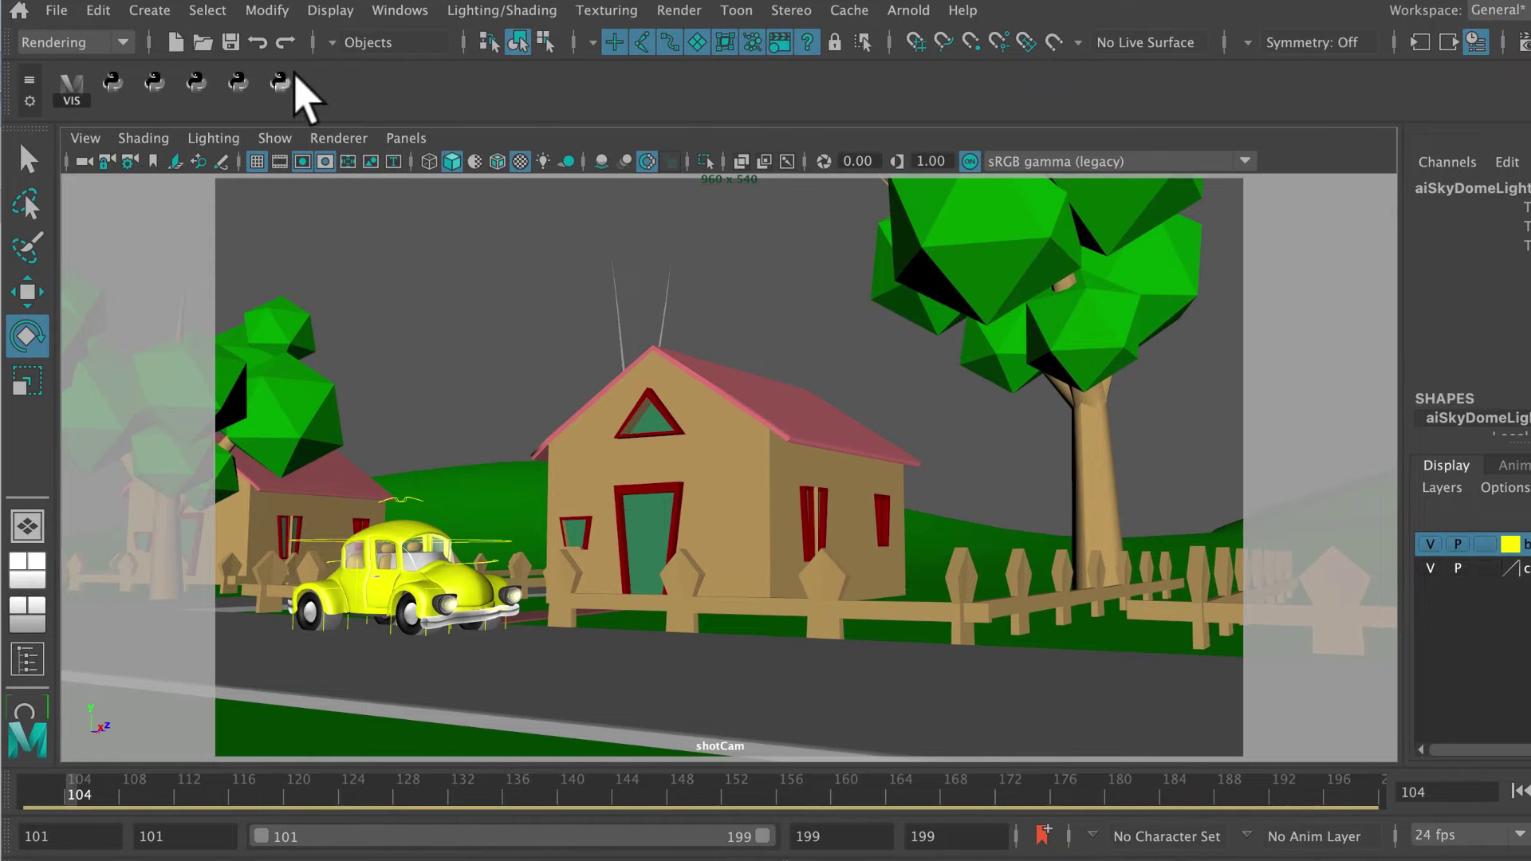
left_click(129, 42)
left_click(115, 163)
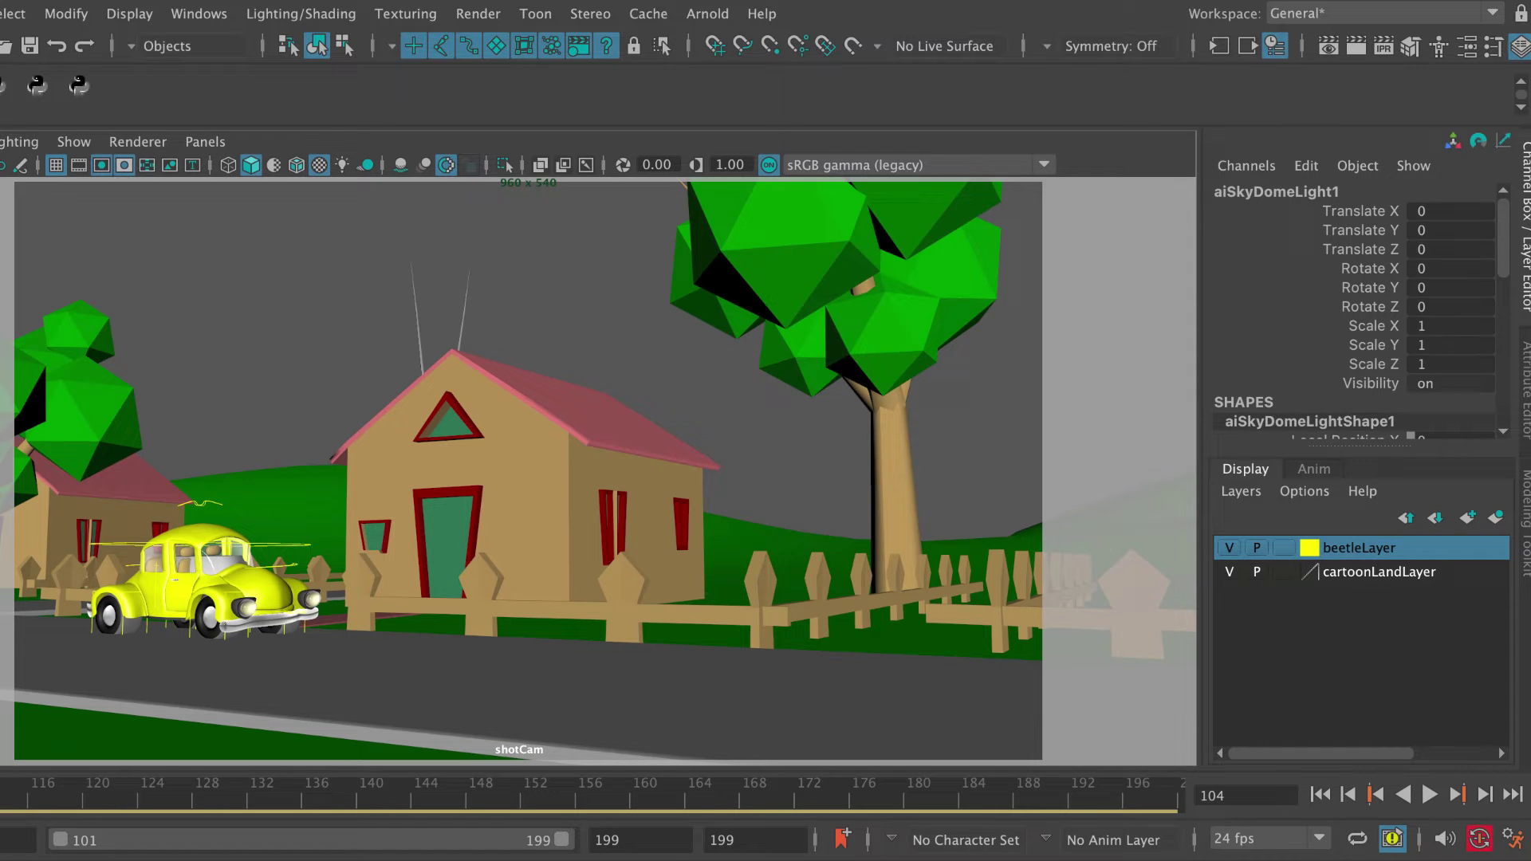
left_click(1523, 371)
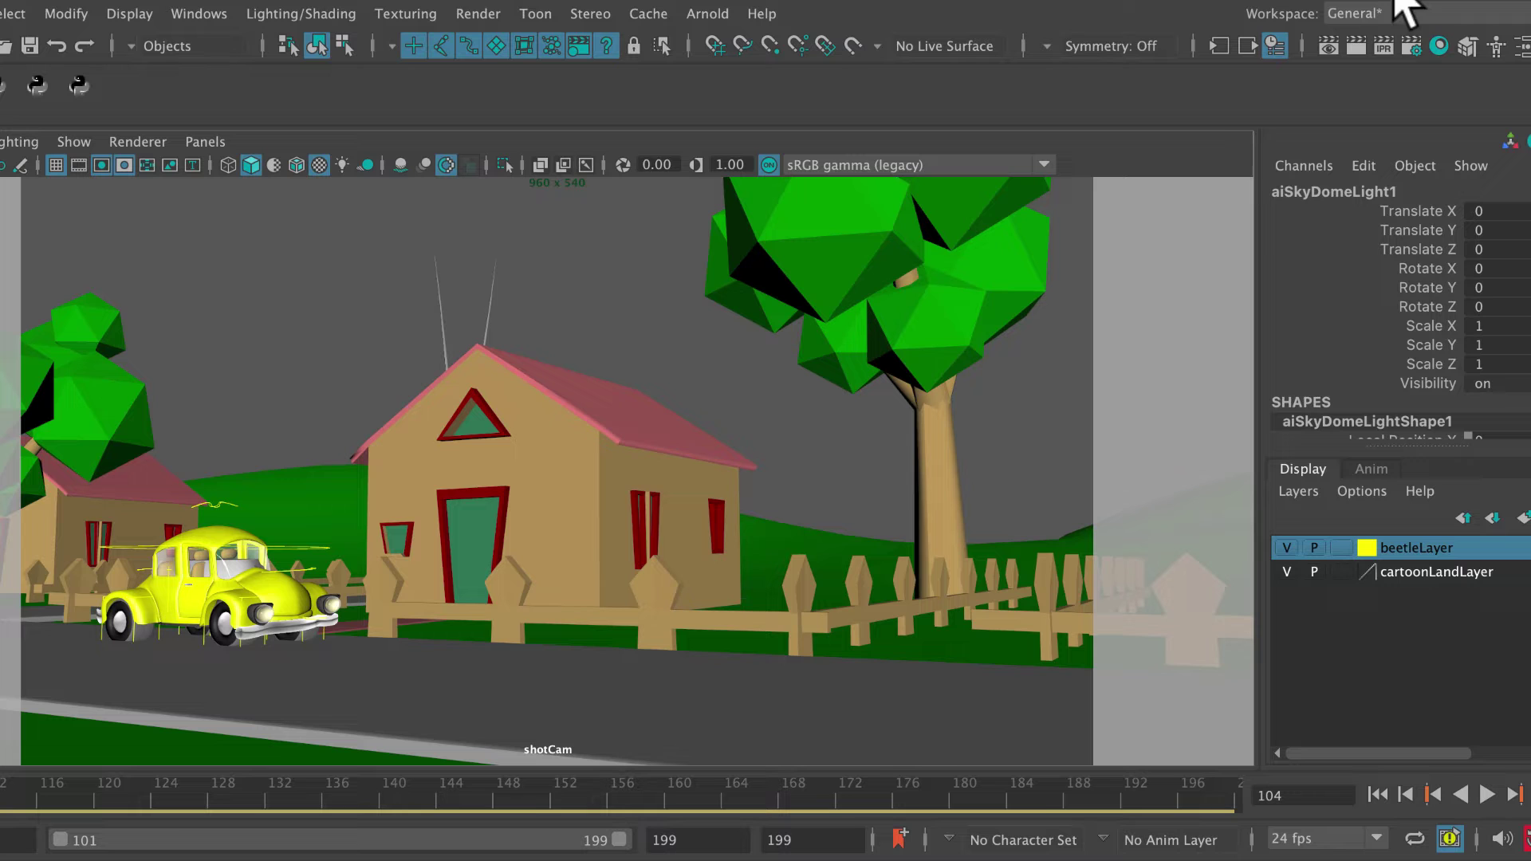
- In Render Settings, confirm Arnold Renderer, jpeg image format and name.#.ext frame naming
left_click(1413, 46)
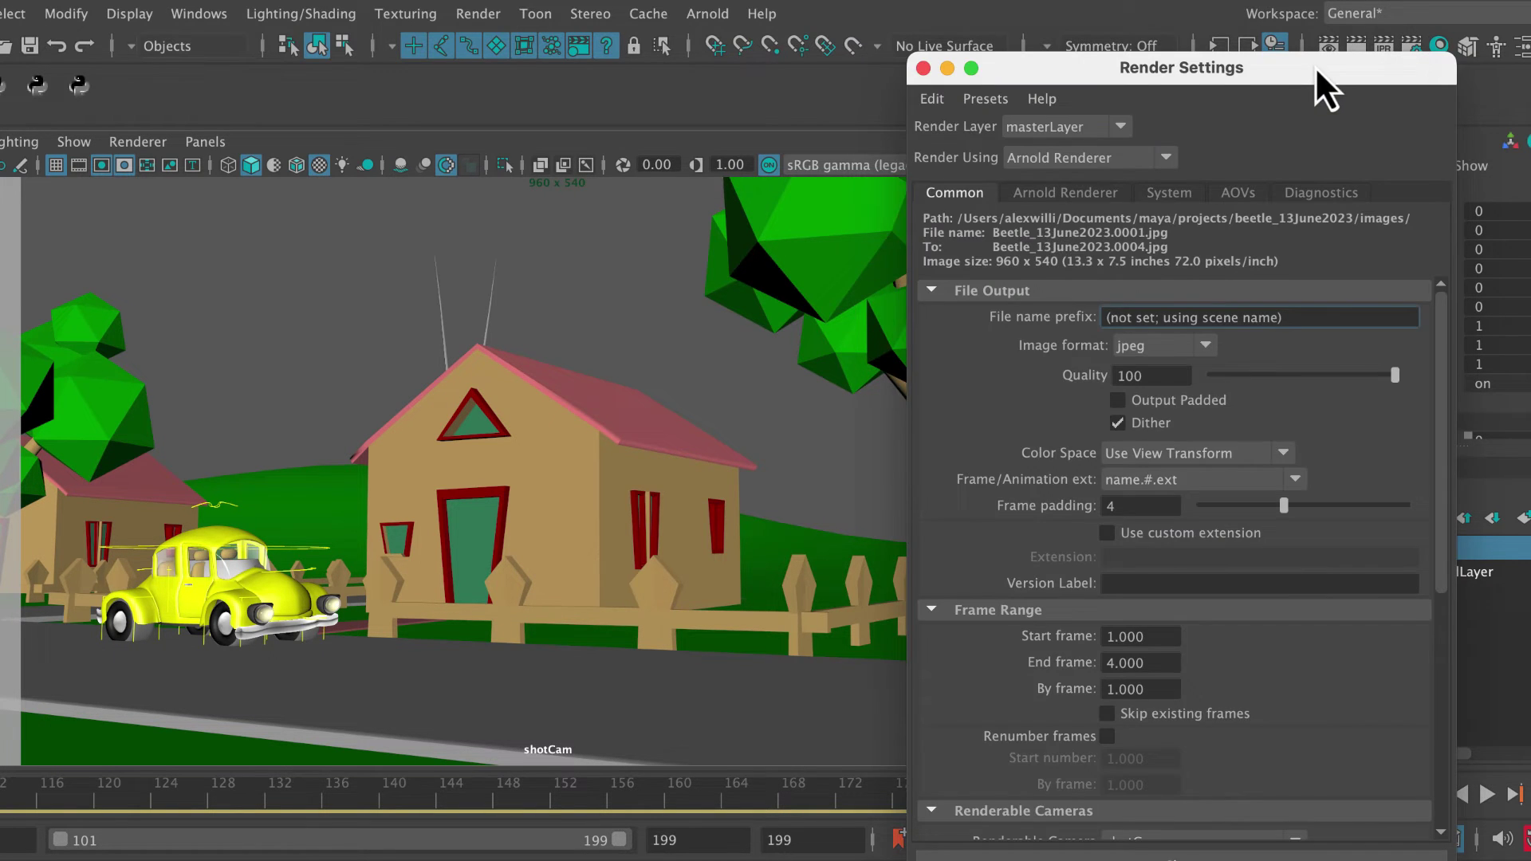
left_click_drag(1314, 65, 916, 23)
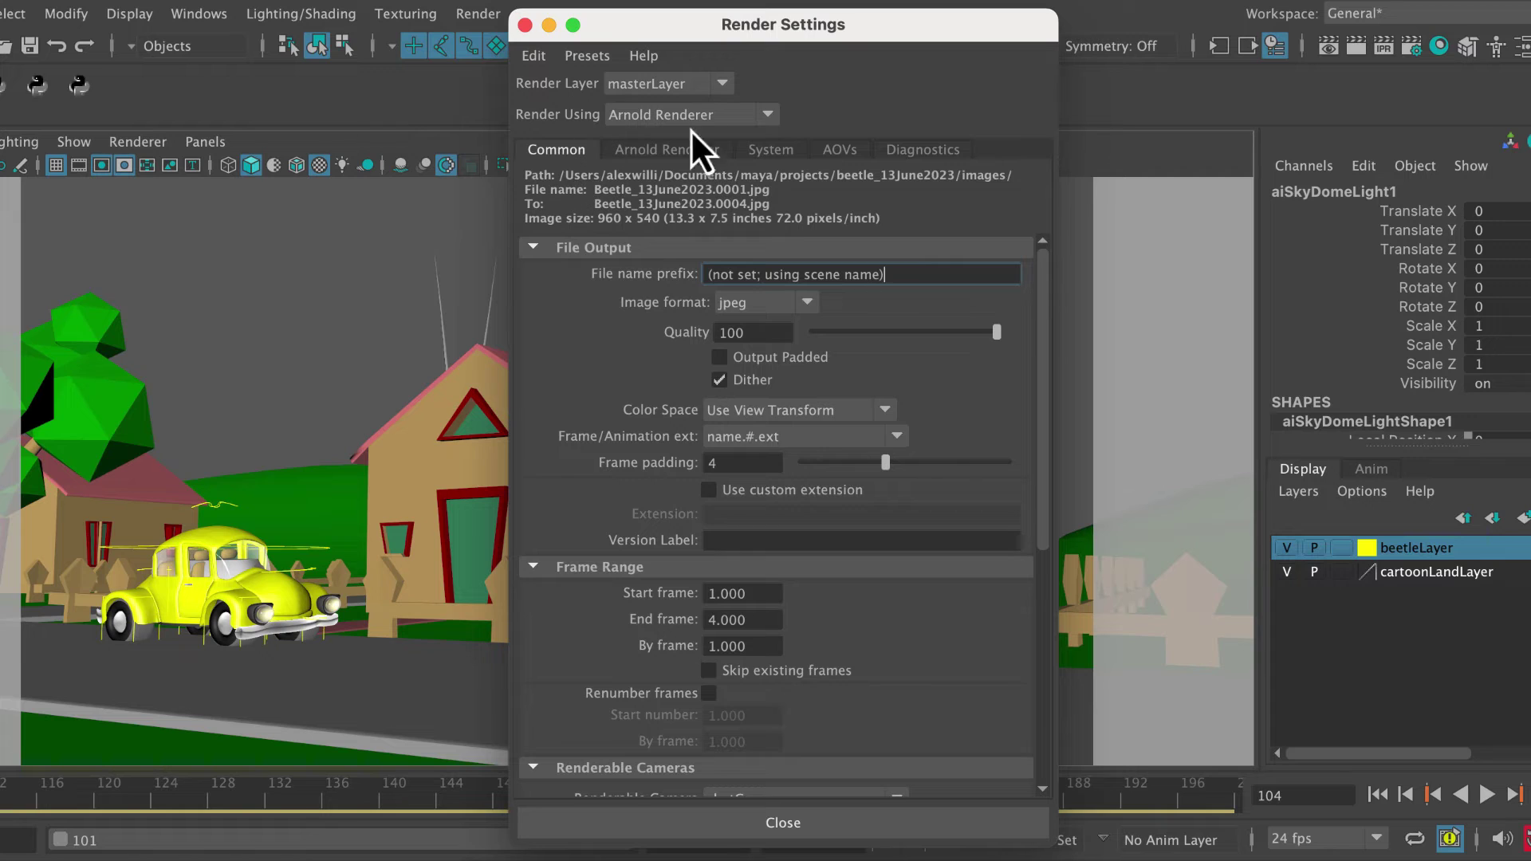
left_click(756, 123)
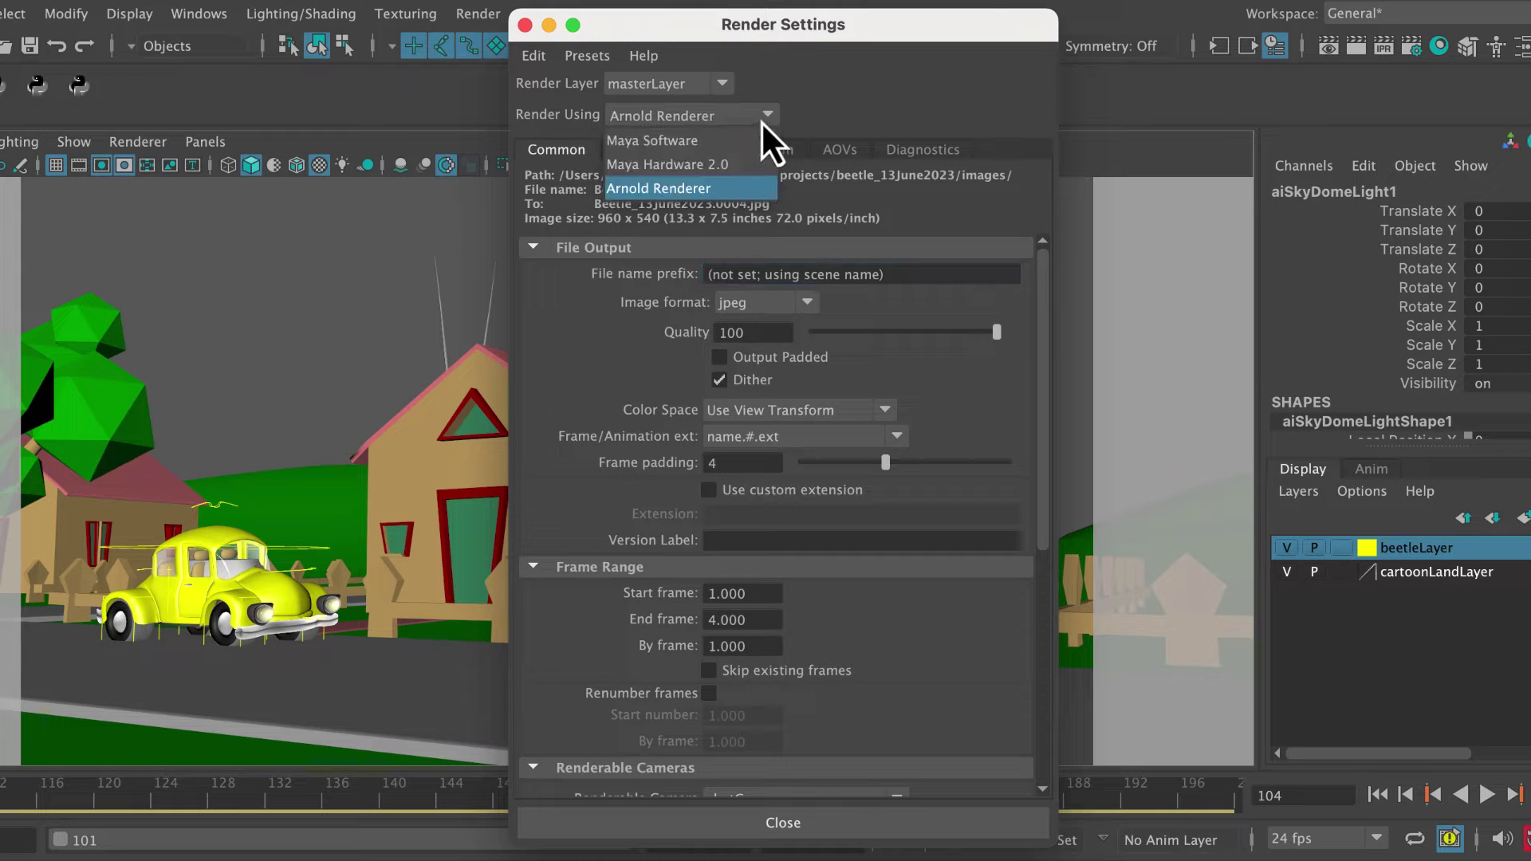
left_click(753, 193)
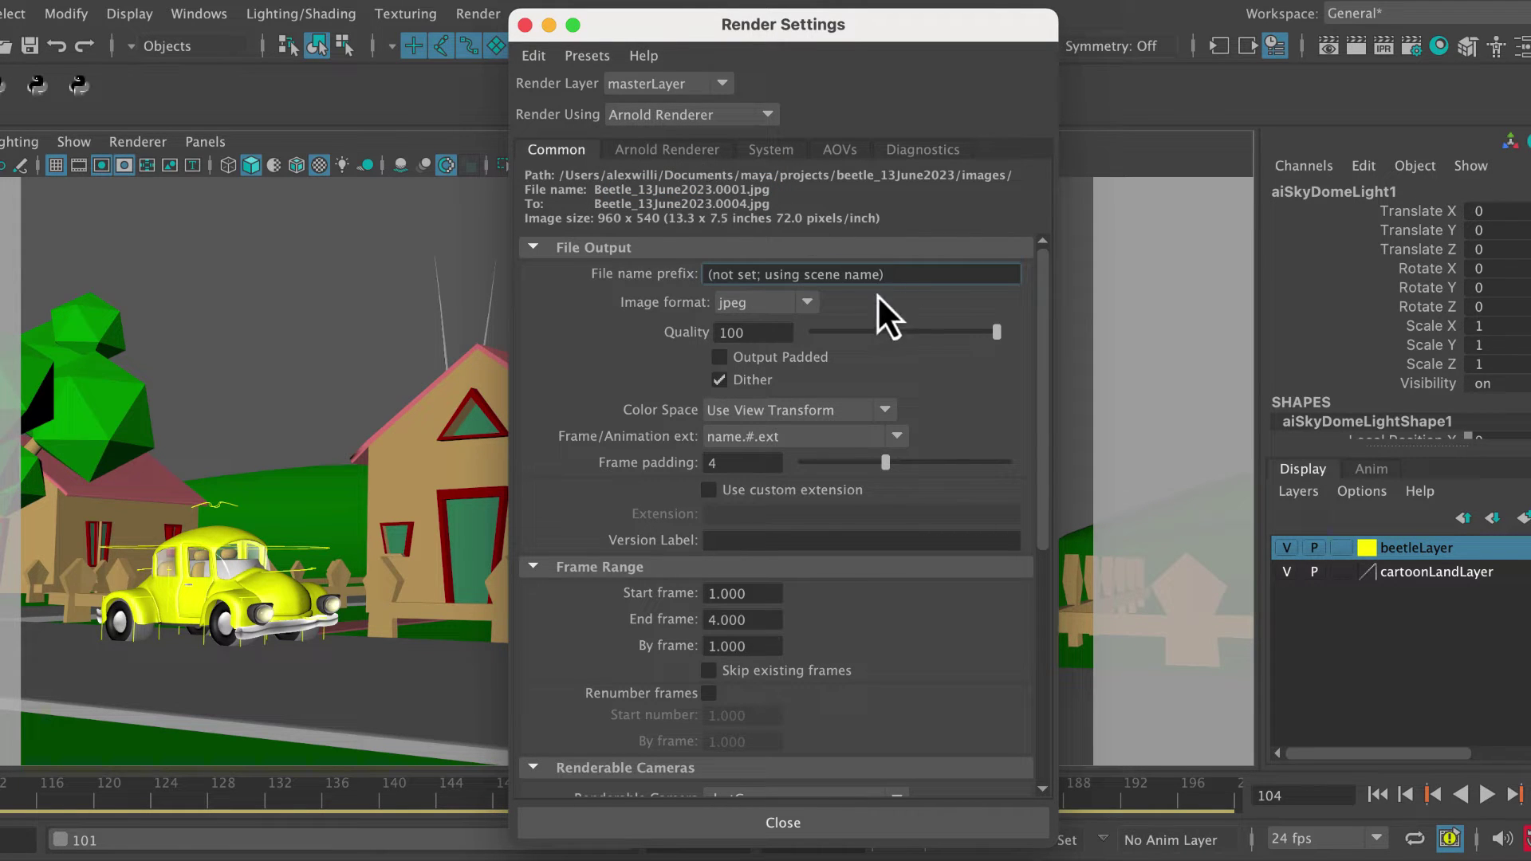
left_click(807, 303)
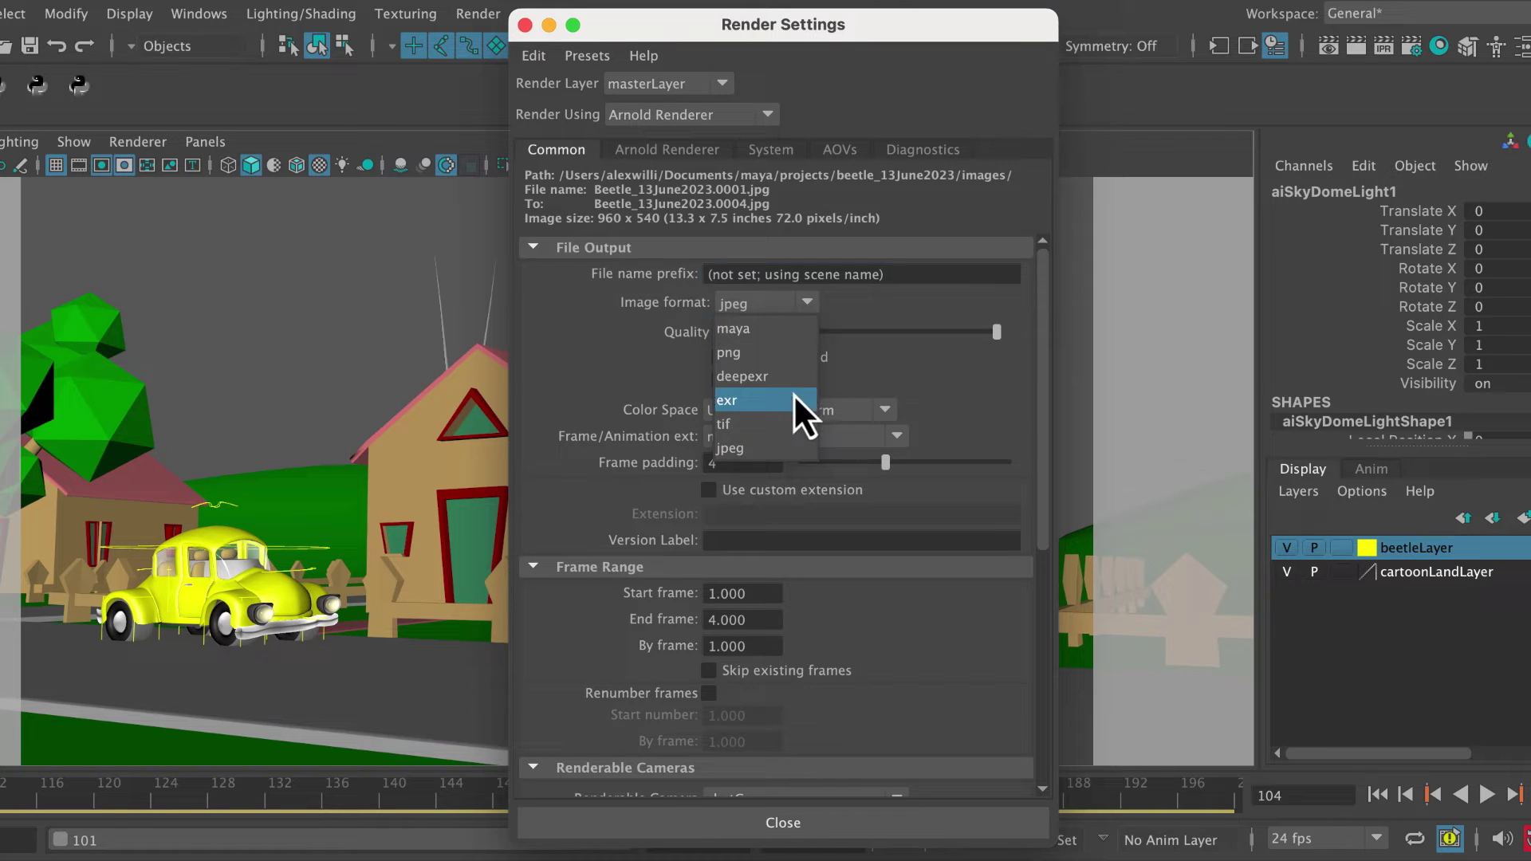
left_click(790, 450)
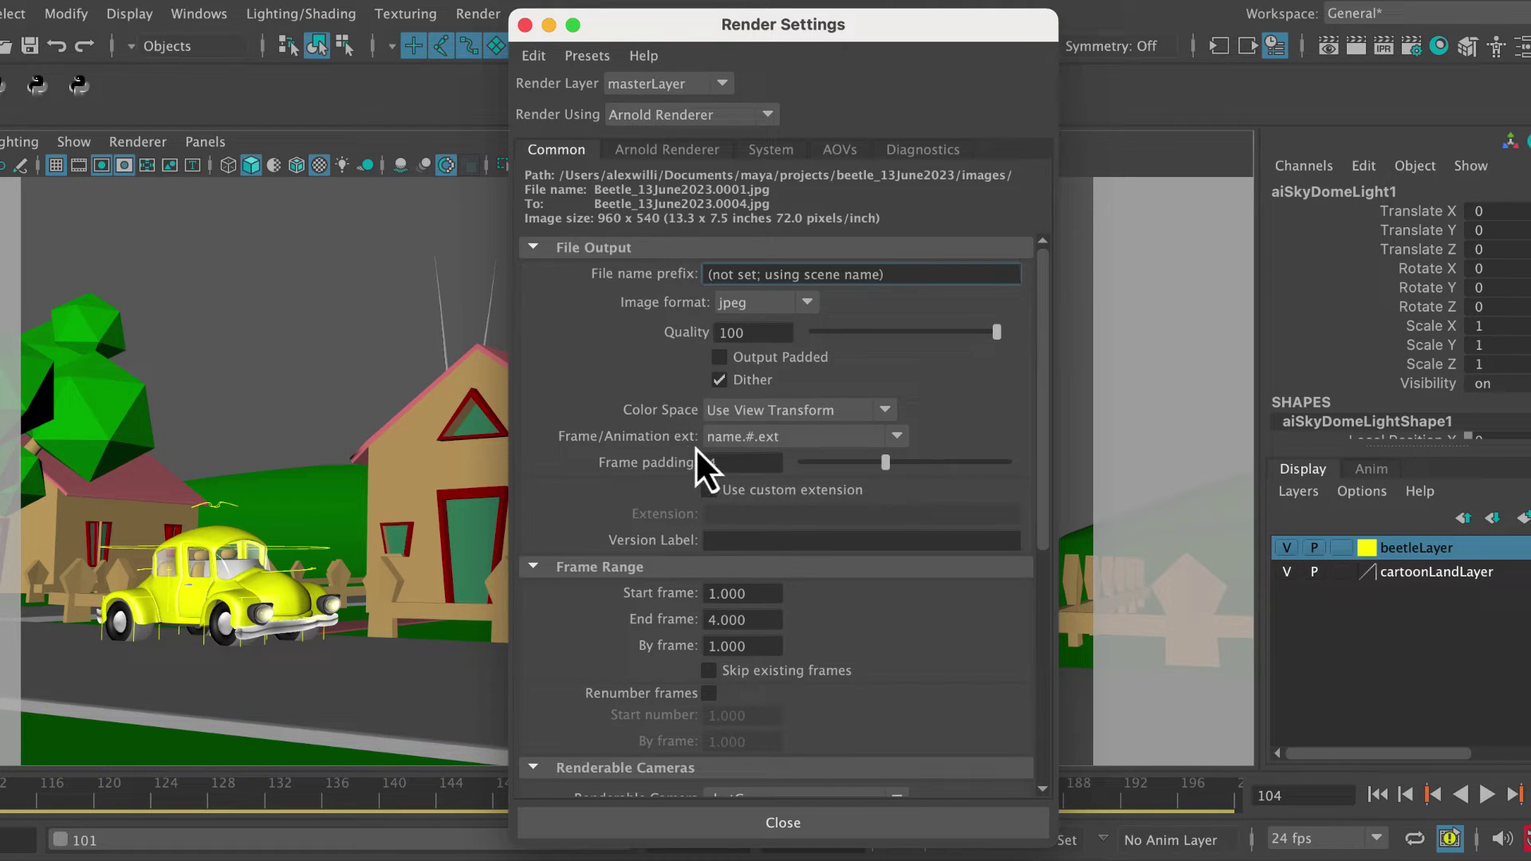
left_click(806, 442)
left_click(807, 515)
left_click_drag(1046, 378, 1030, 601)
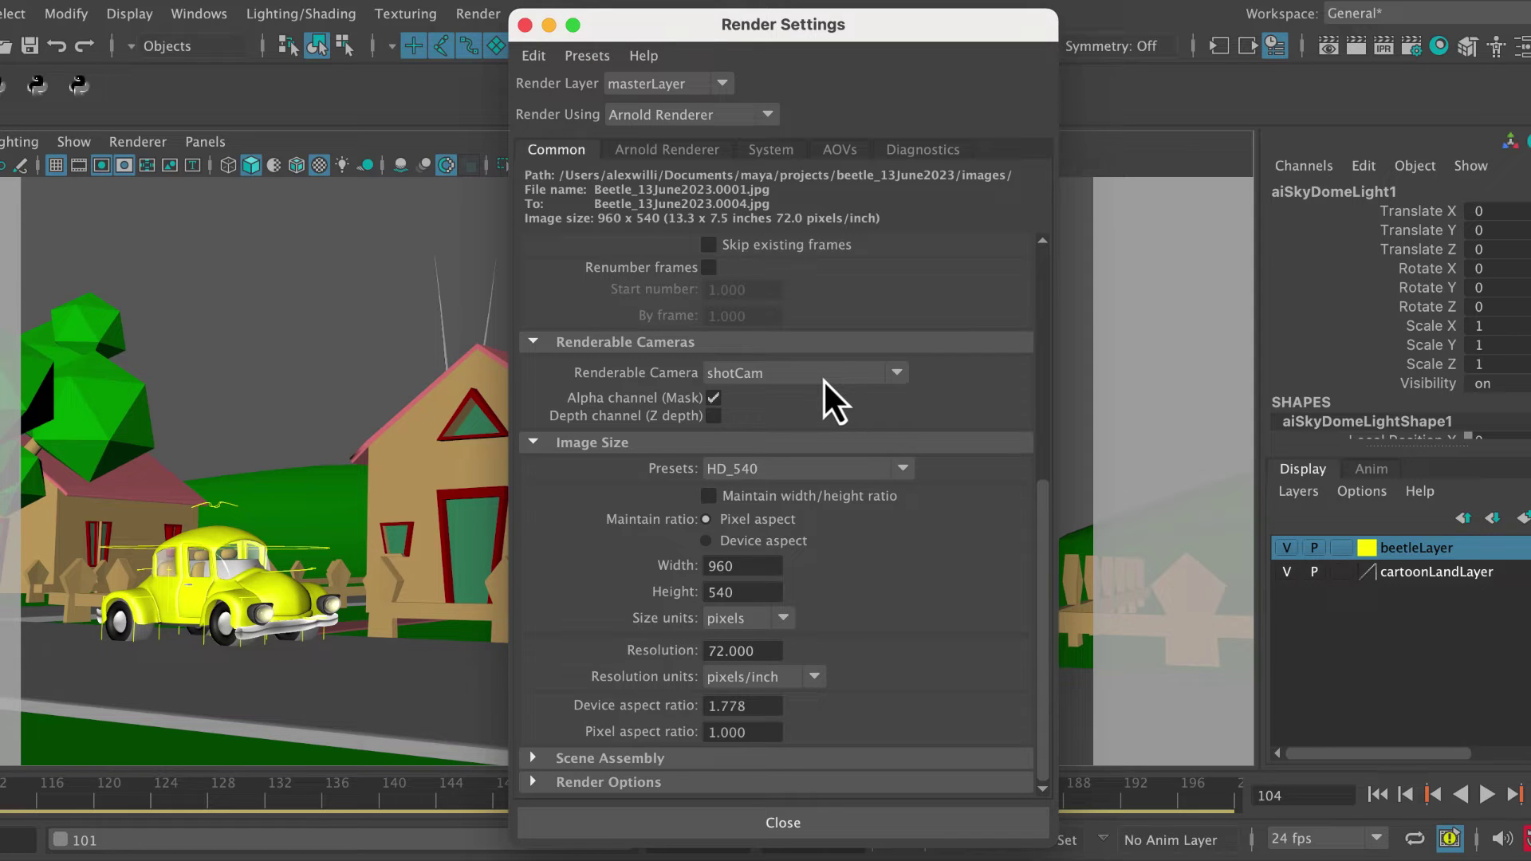
left_click(833, 476)
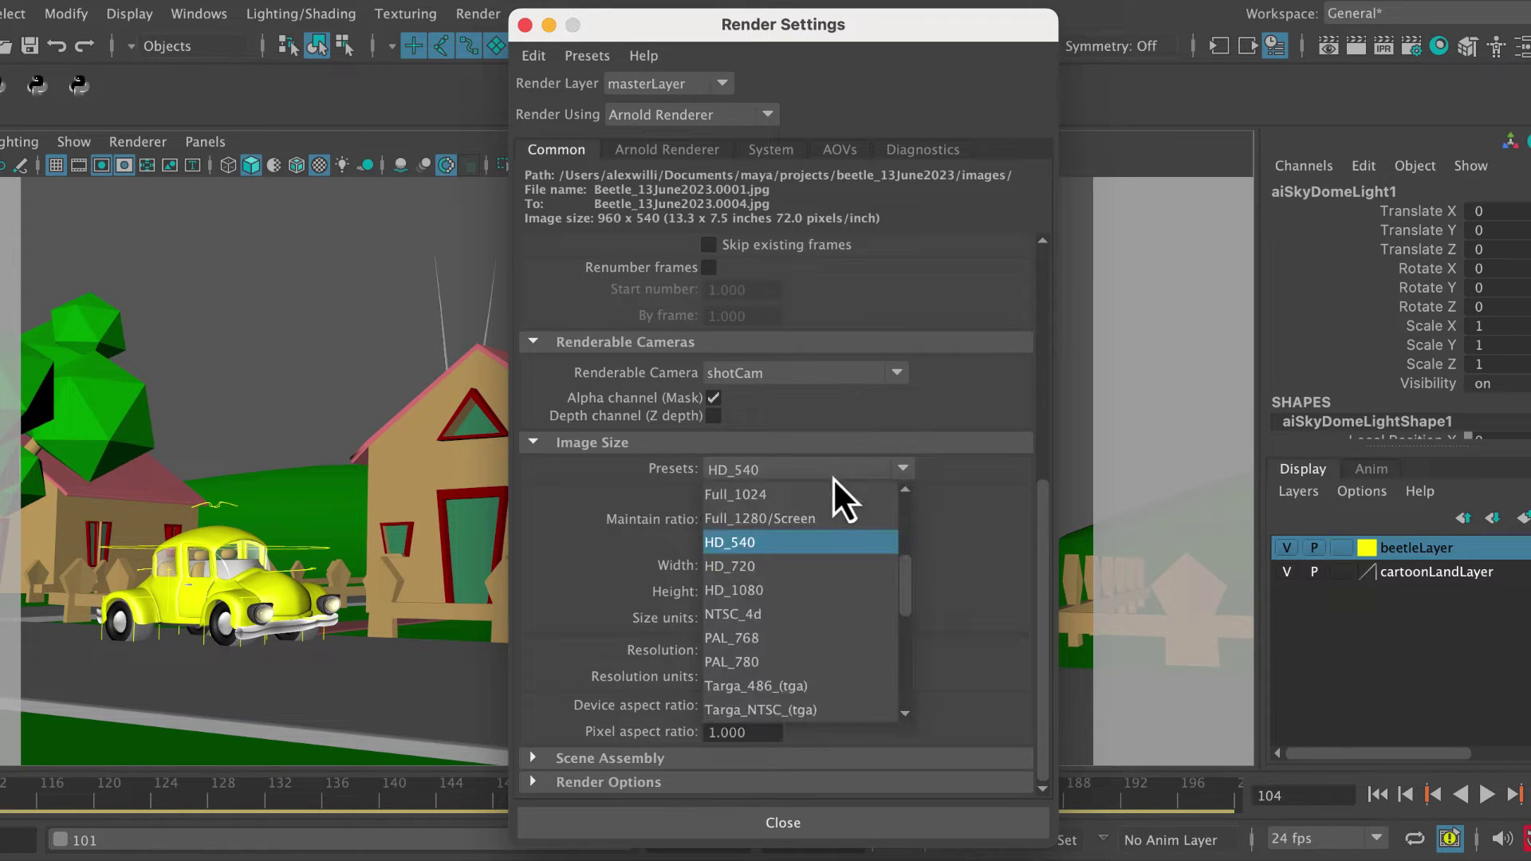
left_click(806, 551)
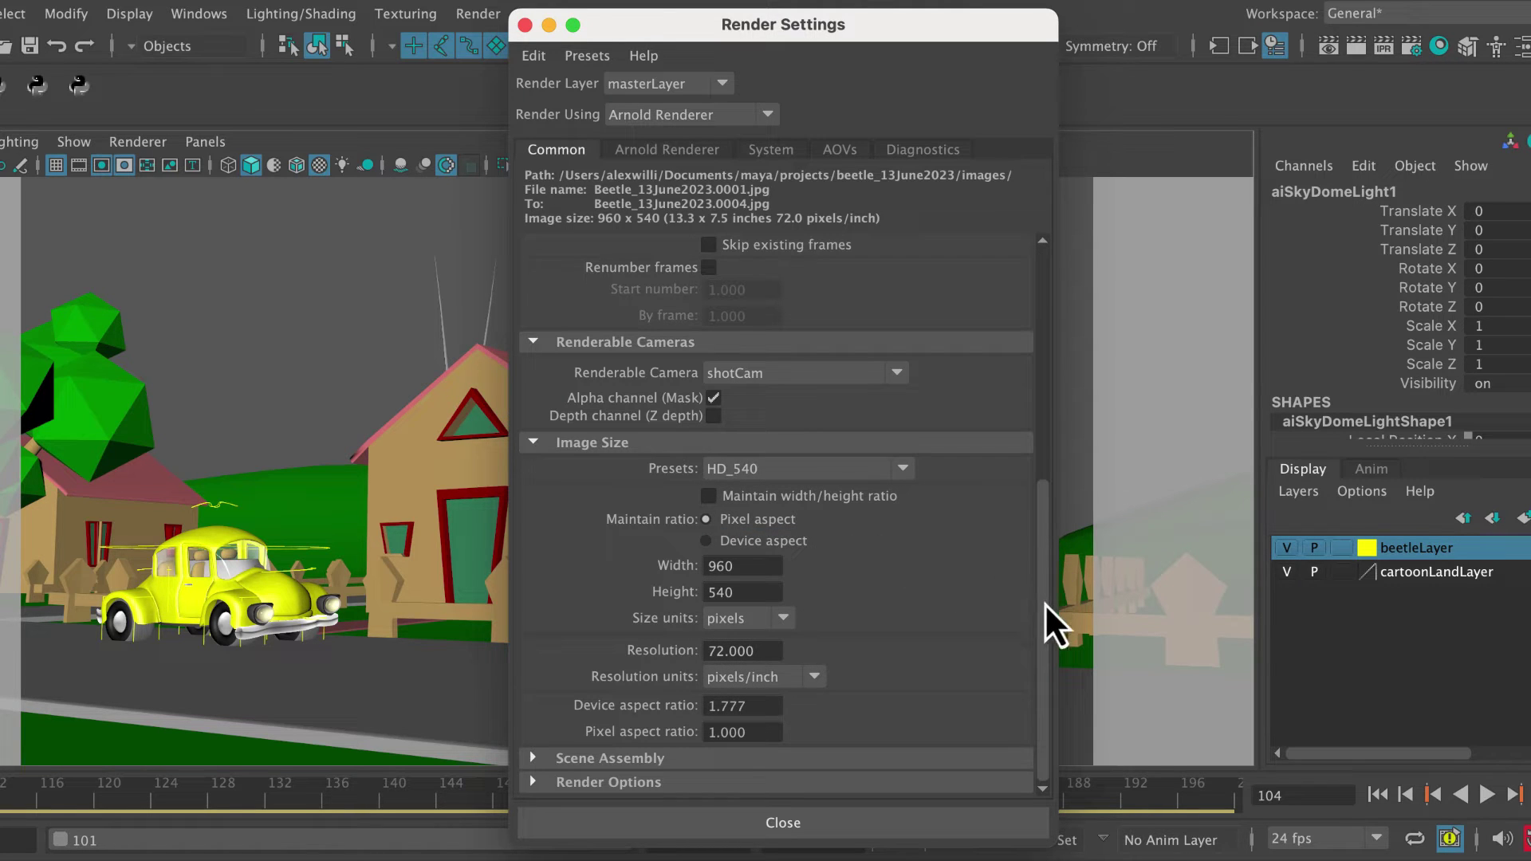
- Play the shotCam animation in the viewport, then stop playback
left_click_drag(1041, 562, 1033, 347)
scroll(1000, 396, "down", 2)
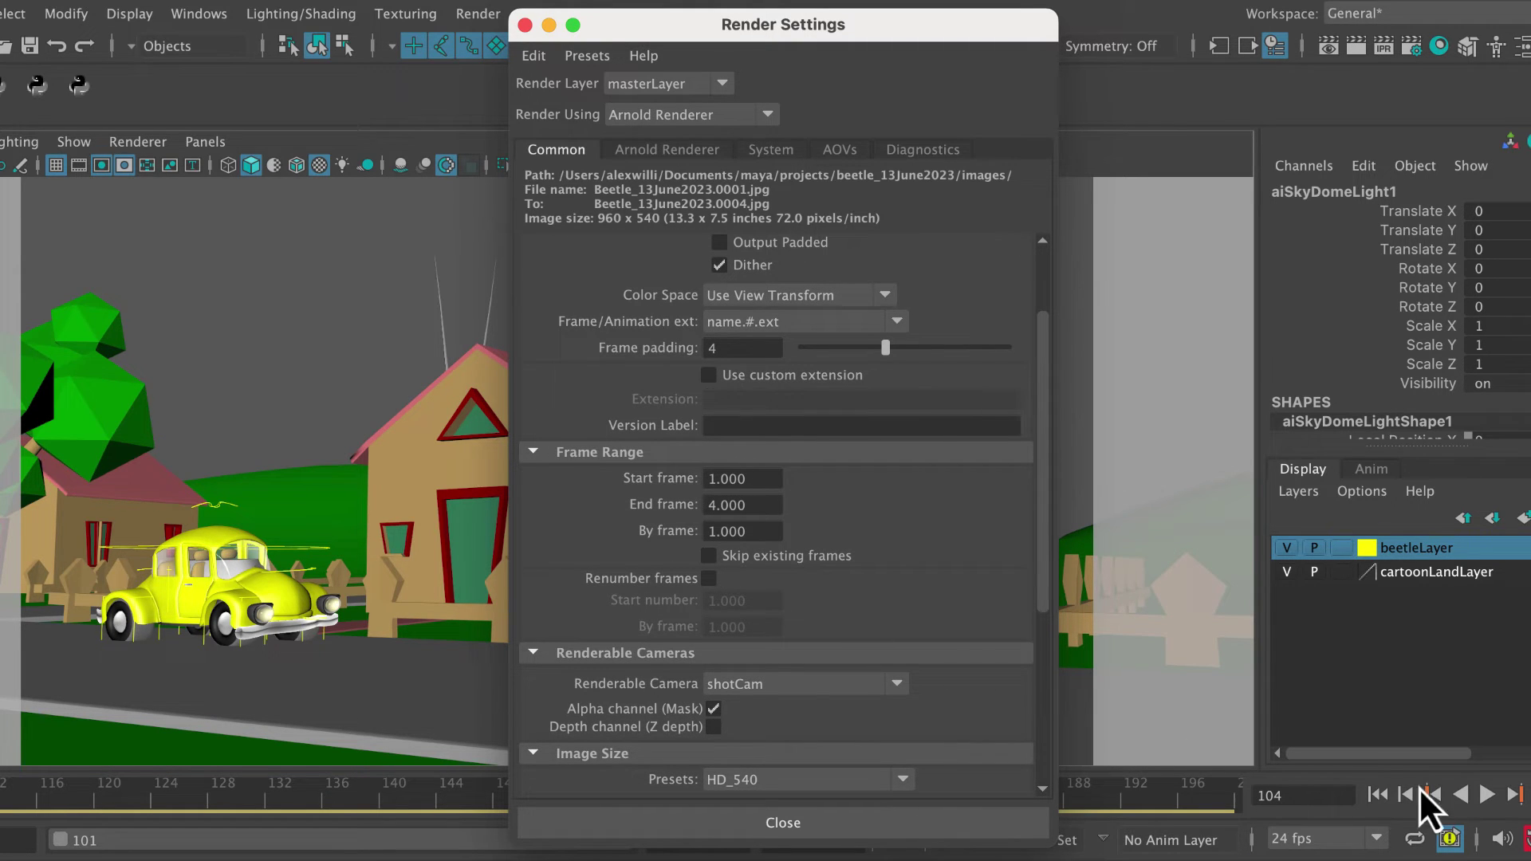
left_click(1487, 795)
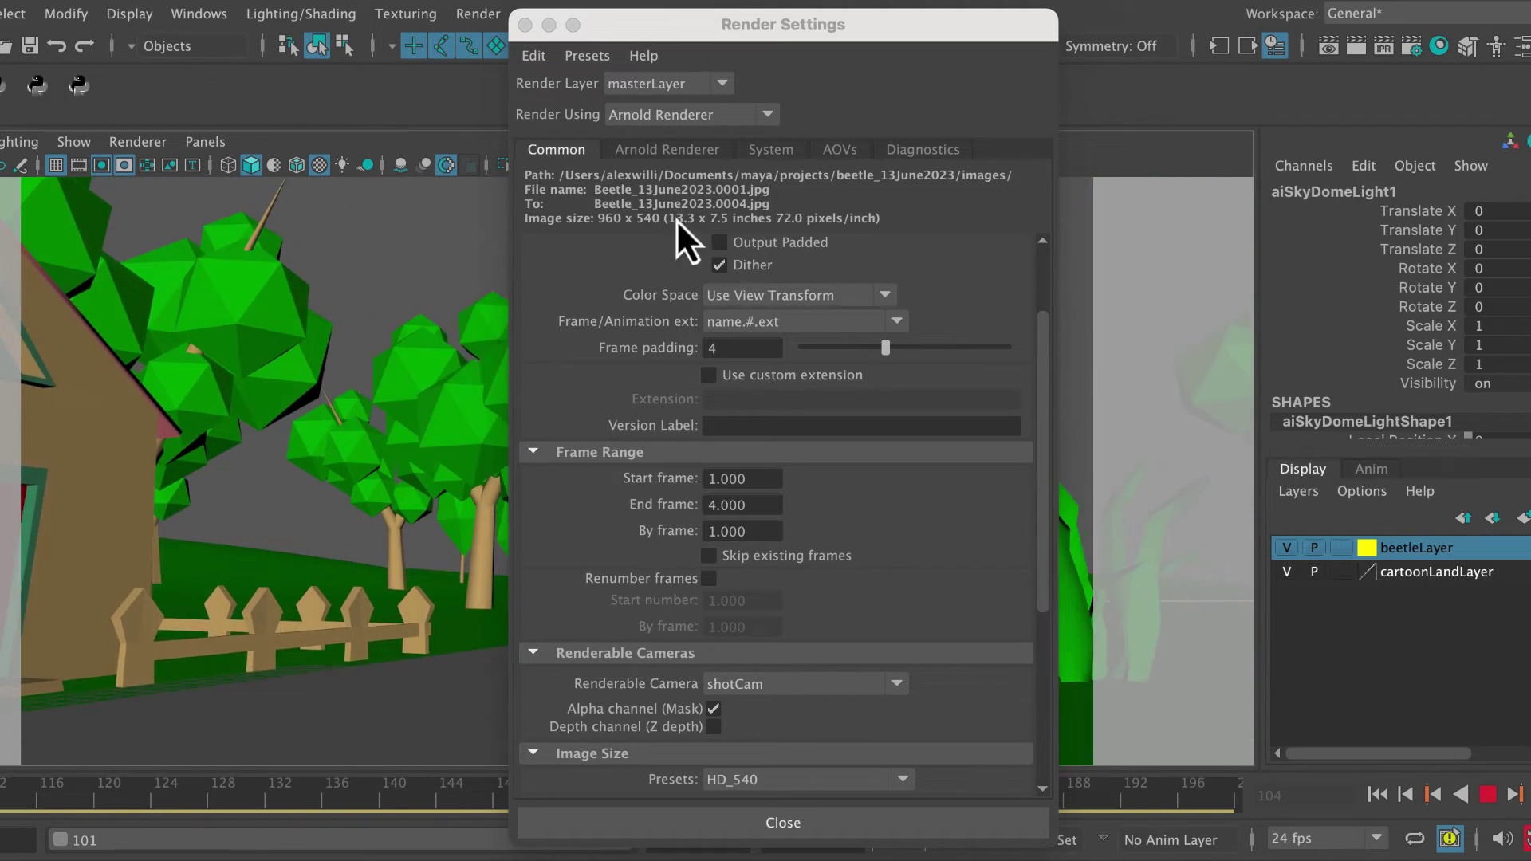
left_click(548, 24)
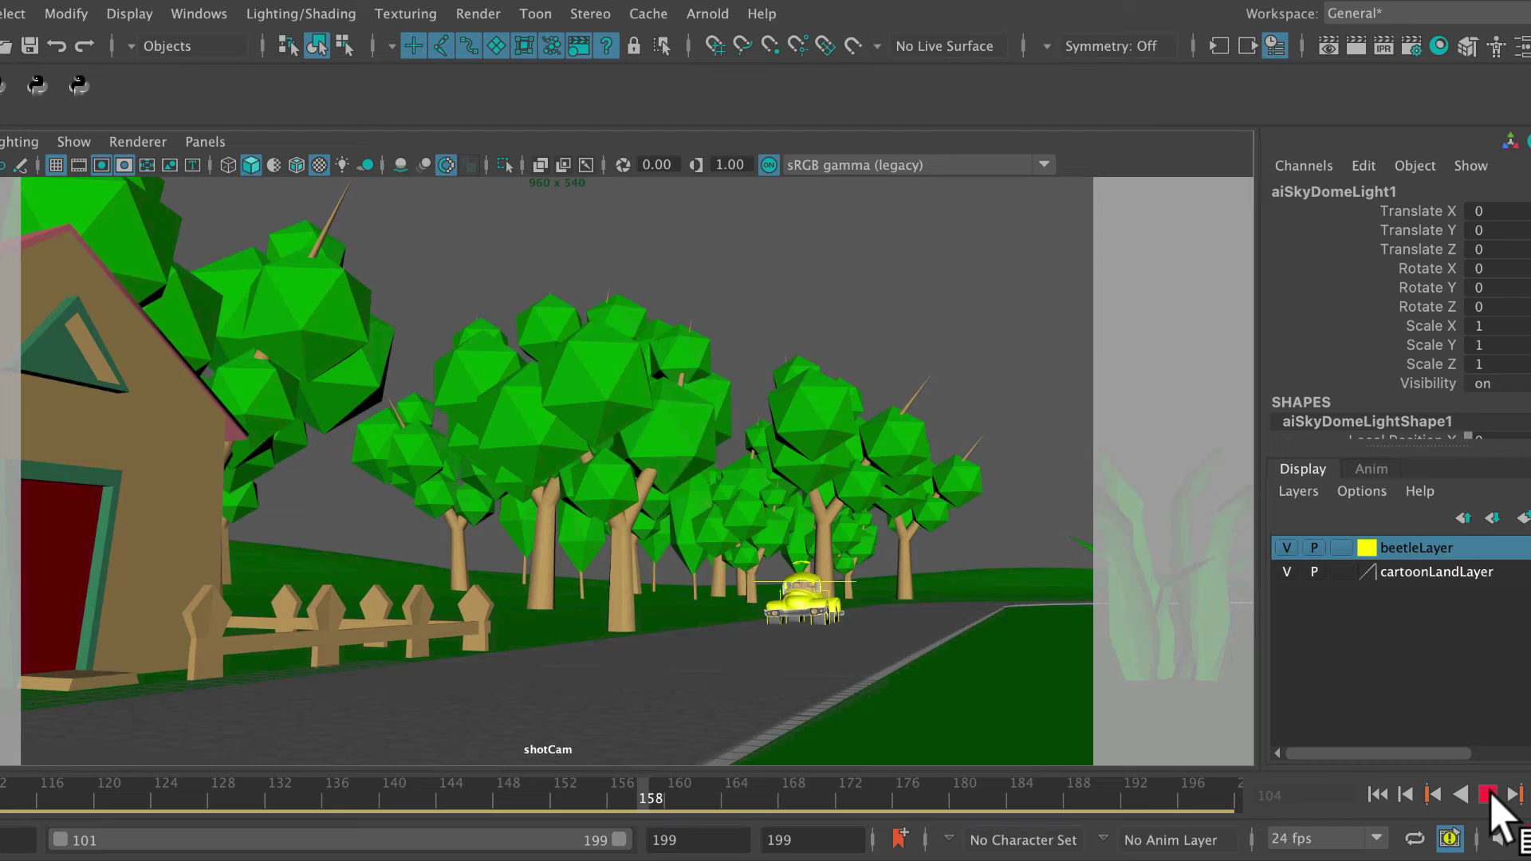
left_click(1488, 795)
- Set the Render Settings End frame to 10
left_click(1412, 45)
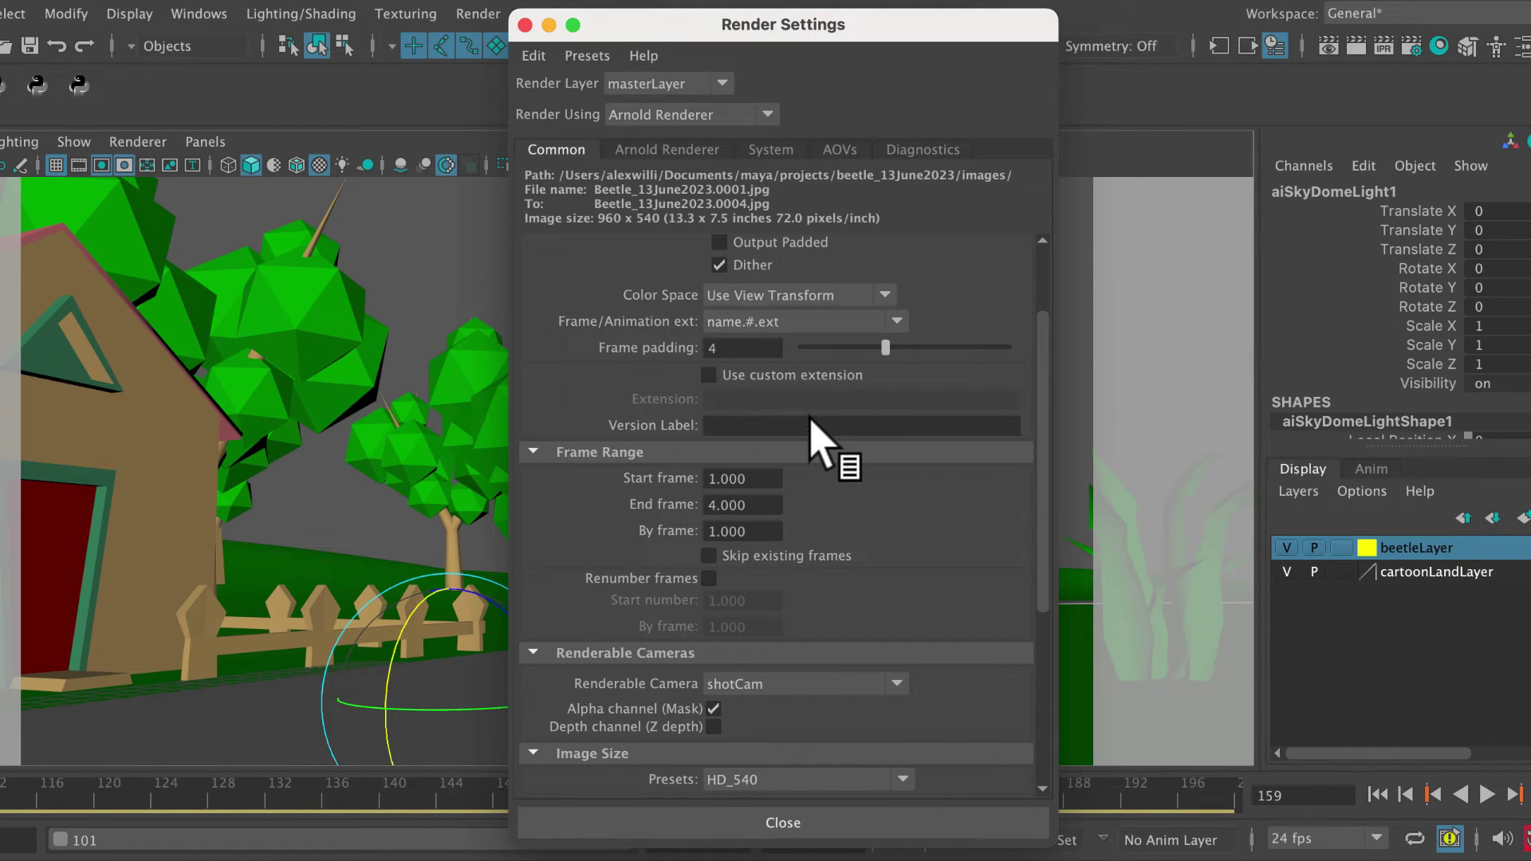
left_click_drag(757, 508, 698, 529)
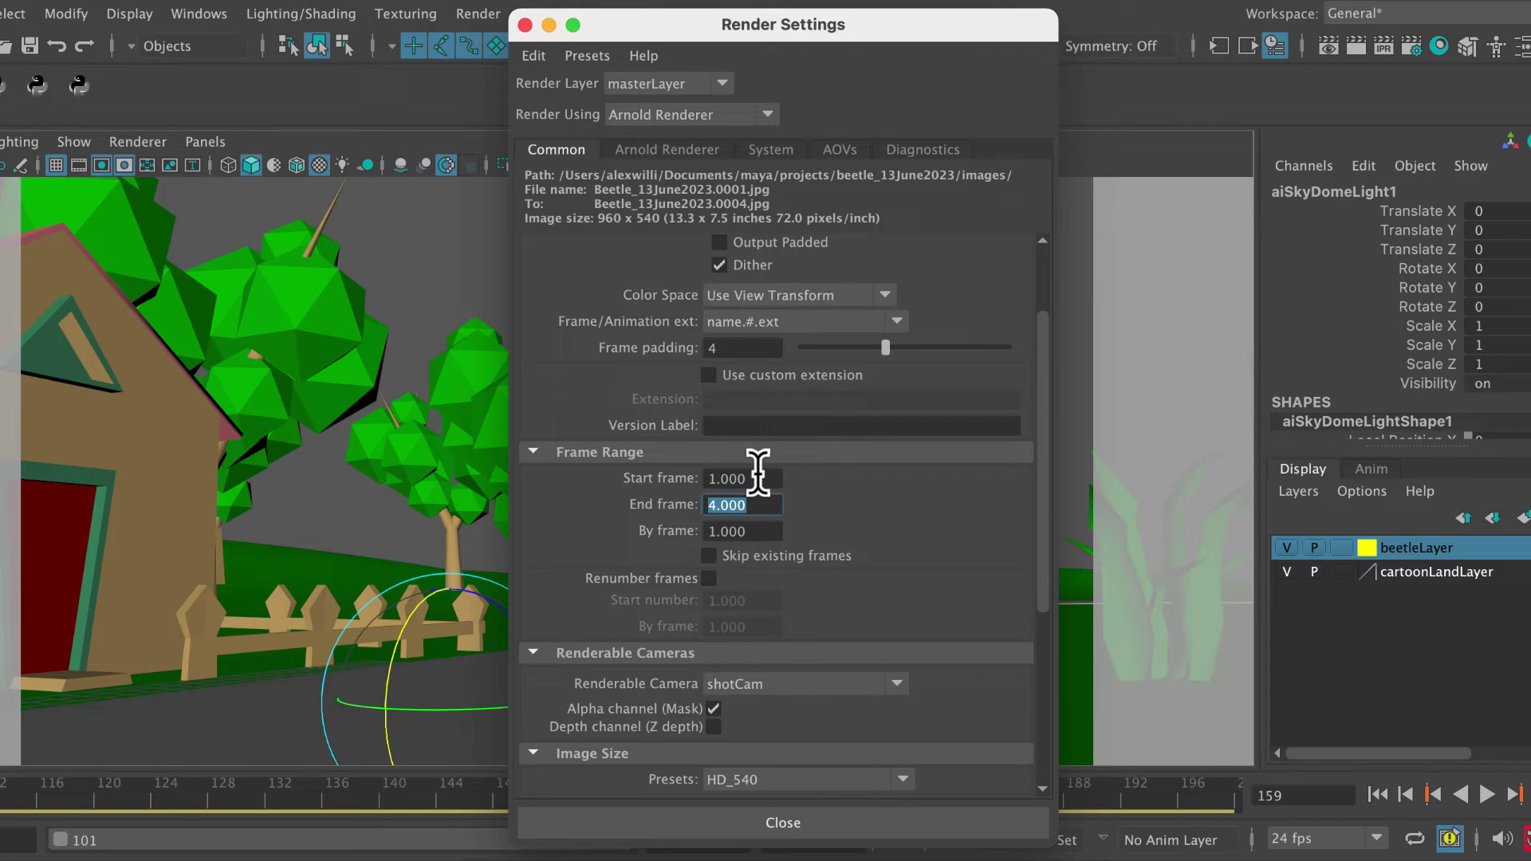
type("10")
mouse_move(1039, 465)
left_mouse_down()
mouse_move(1044, 534)
mouse_move(1043, 483)
left_mouse_up()
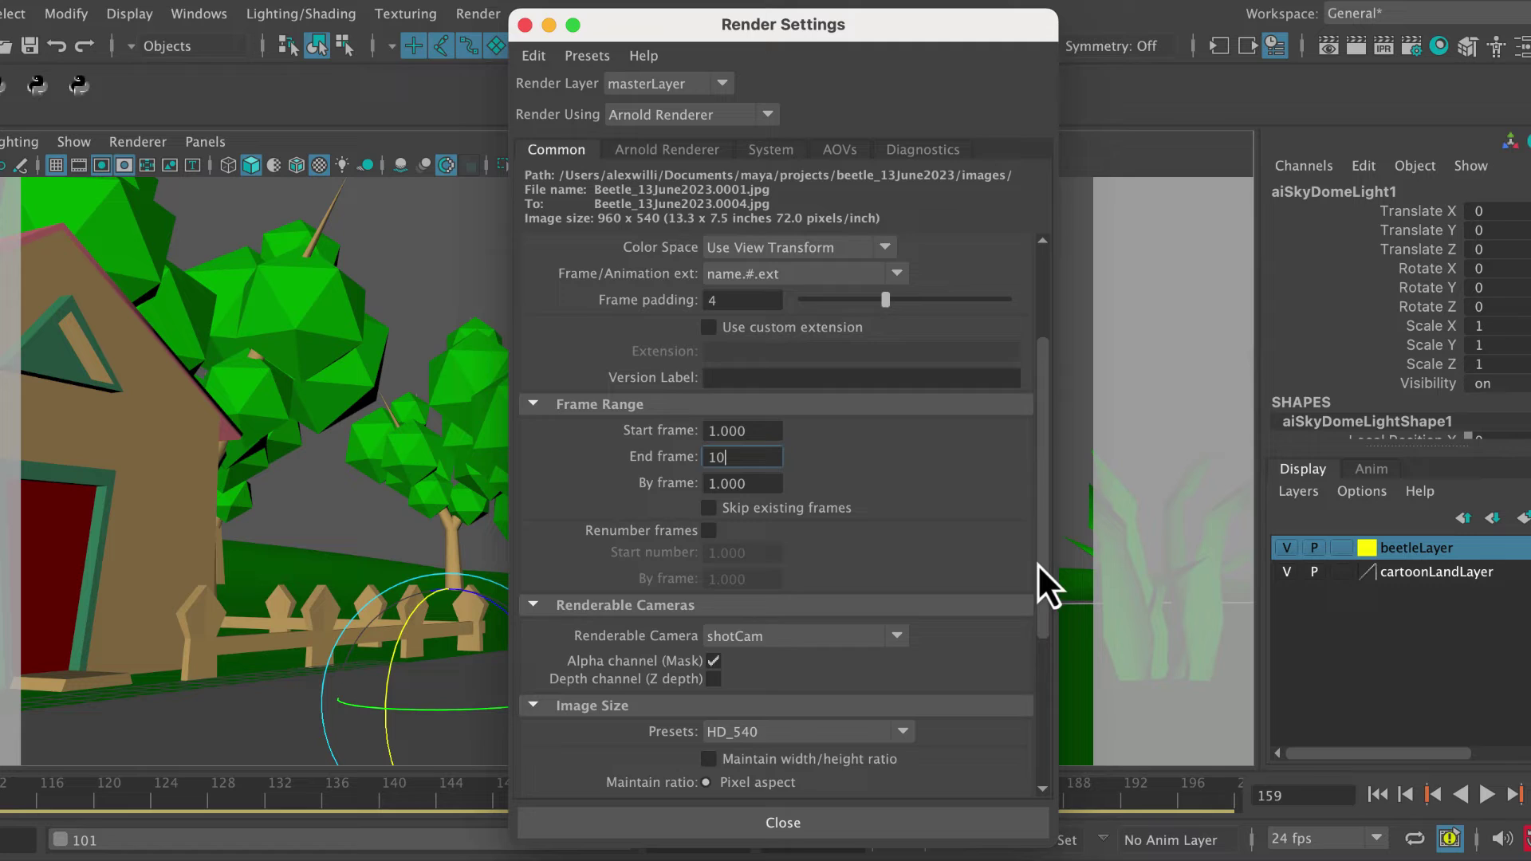
left_click_drag(1041, 567, 936, 785)
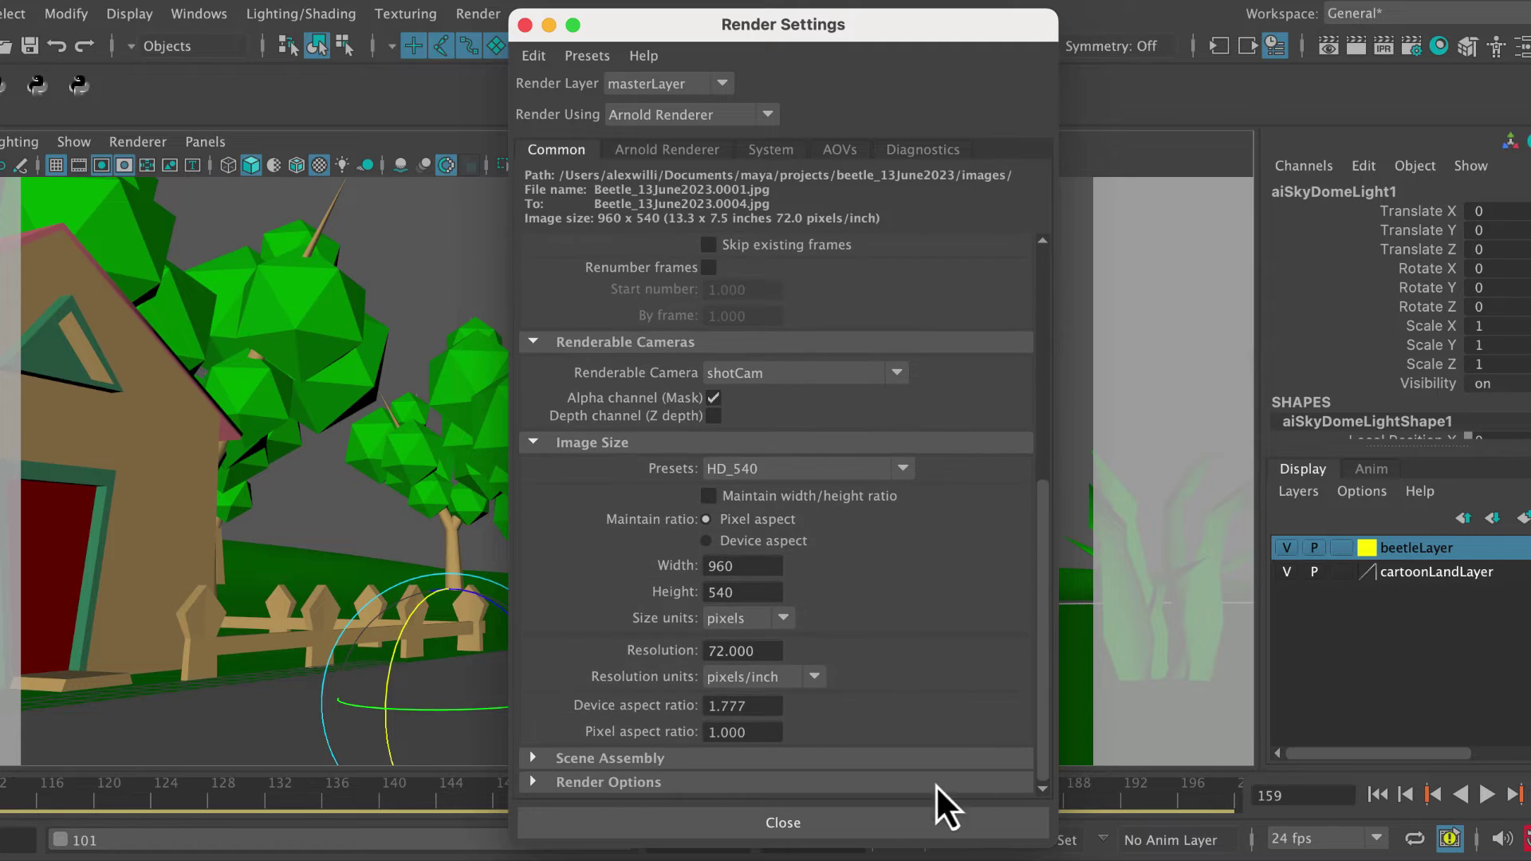
- Close Render Settings and open the Render Sequence options for frames 1–10 with shotCam
left_click(866, 833)
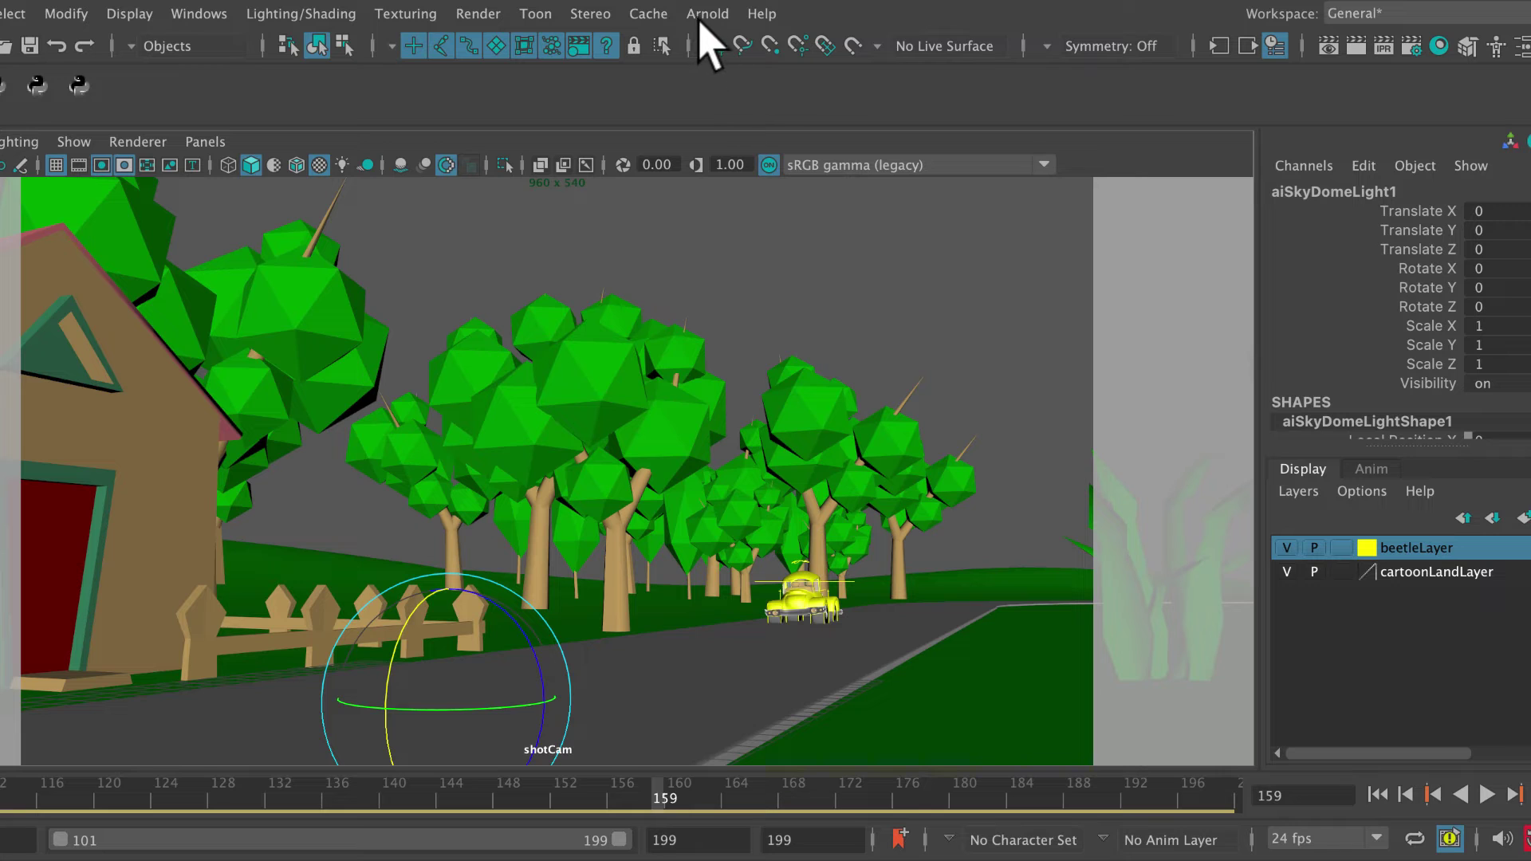
left_click(477, 14)
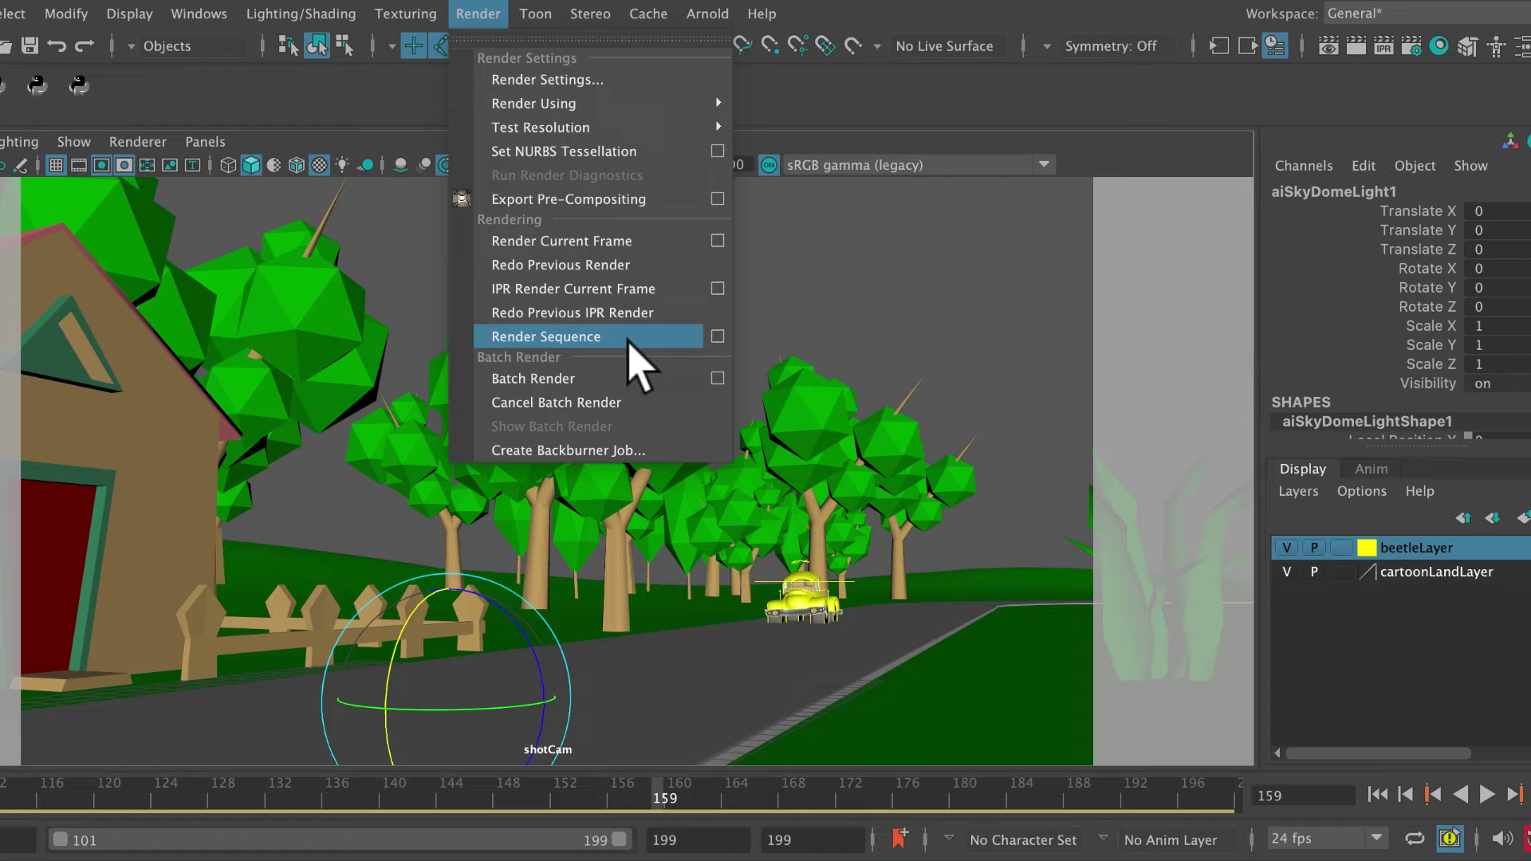
left_click(717, 335)
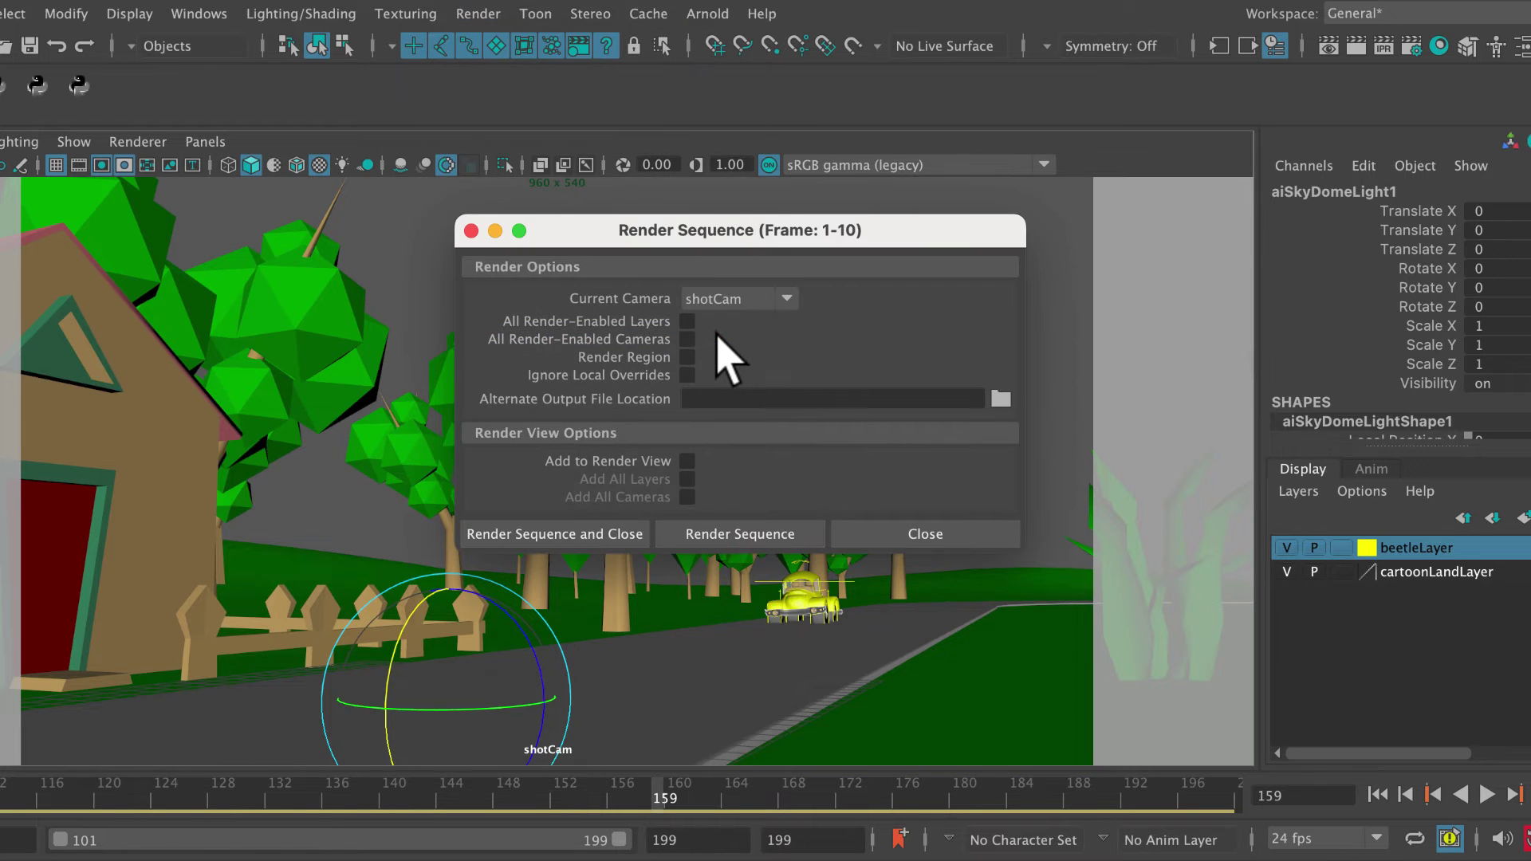
- Start rendering frames 1–10 from shotCam and move the options dialog aside
left_click(621, 542)
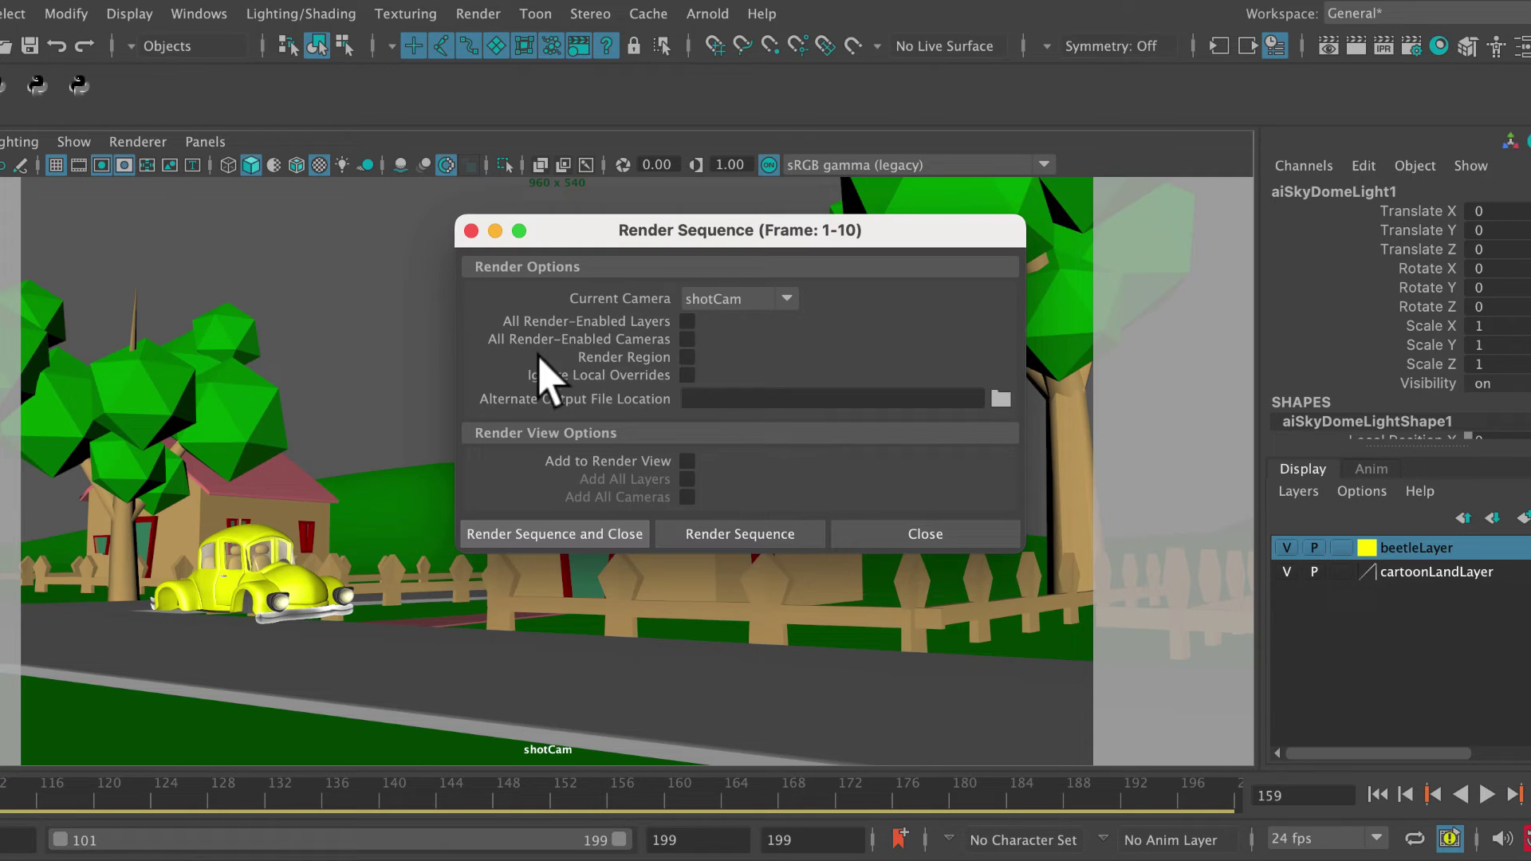
left_click_drag(605, 232, 650, 239)
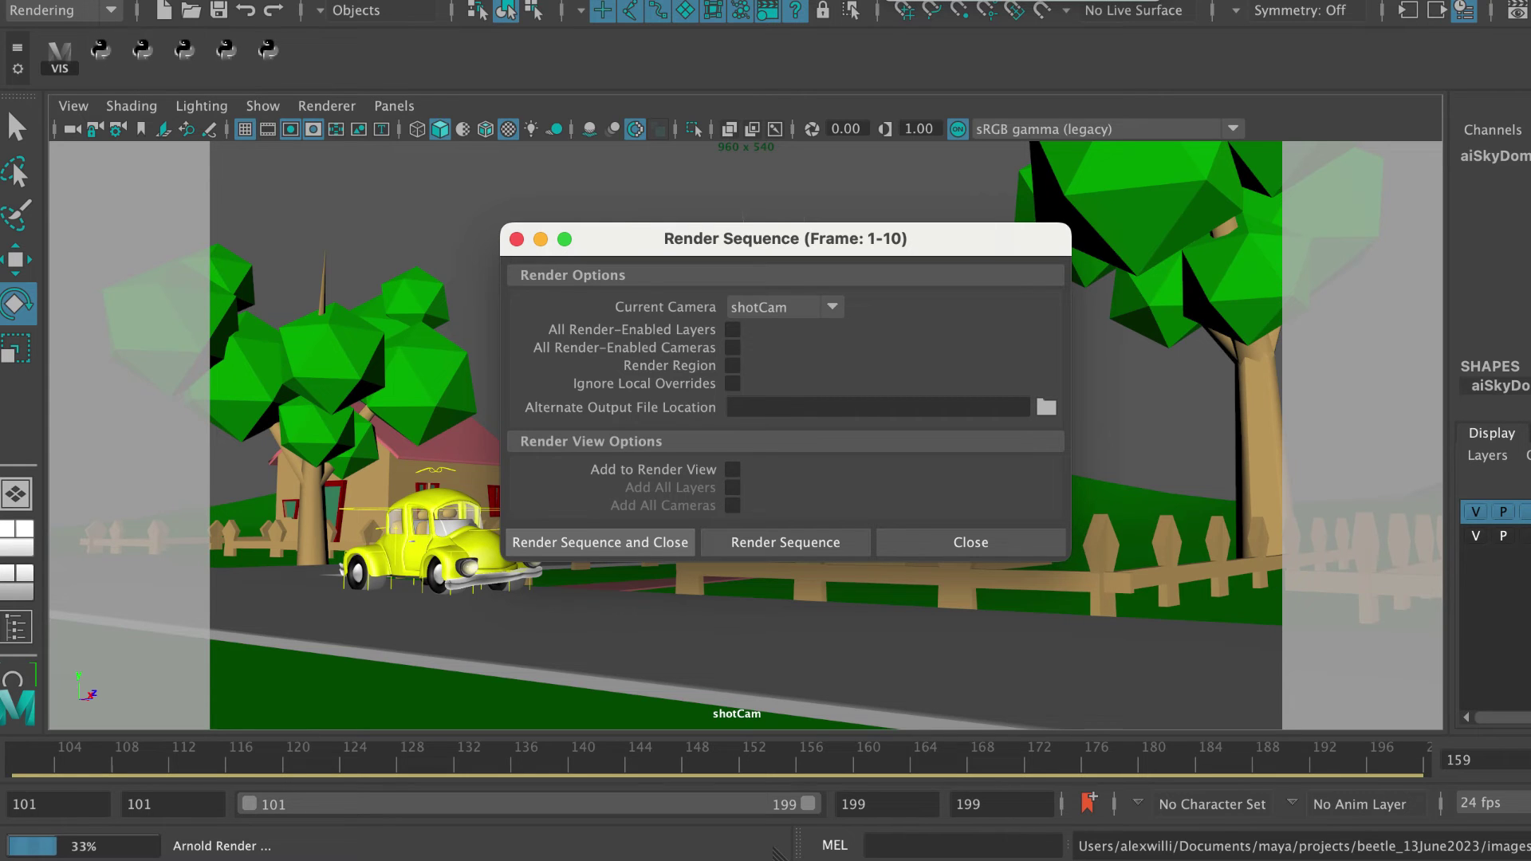
- In a new Finder window, go to maya > projects > beetle_13June2023 > images
key("super+n")
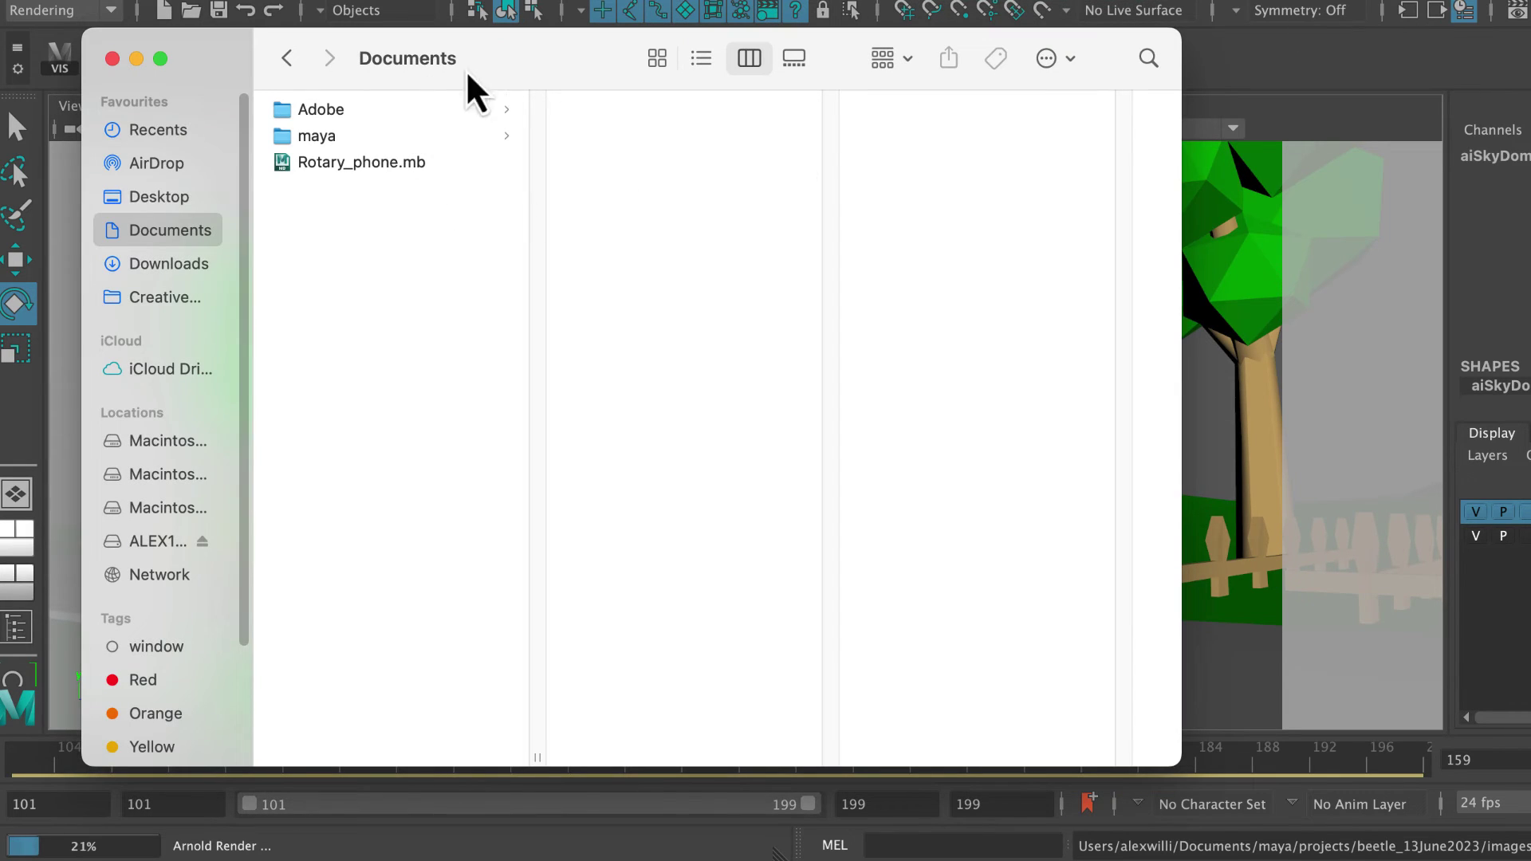
left_click(356, 136)
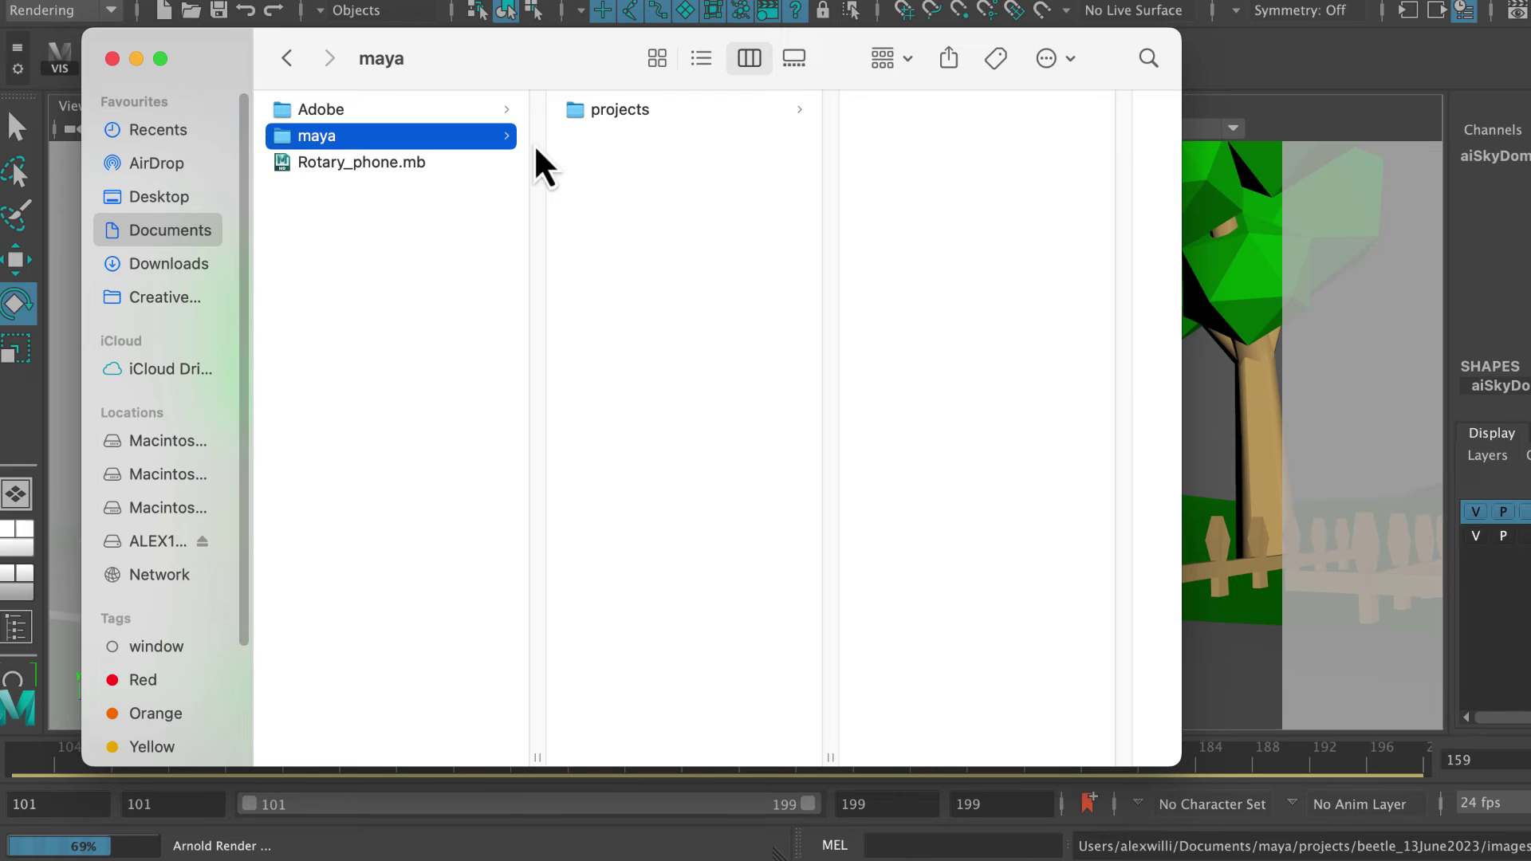
left_click(620, 112)
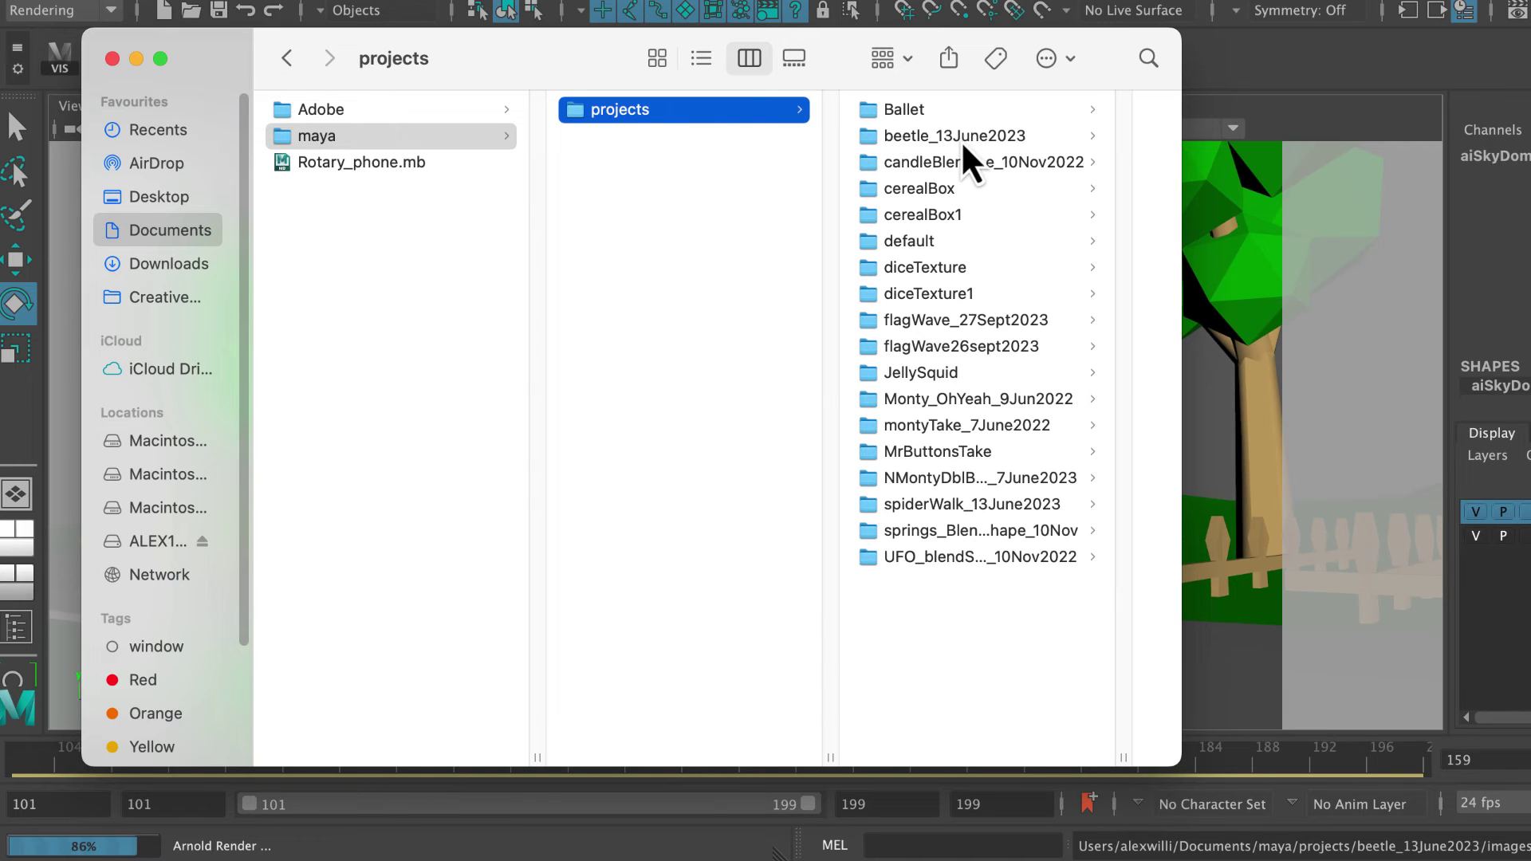
left_click(960, 141)
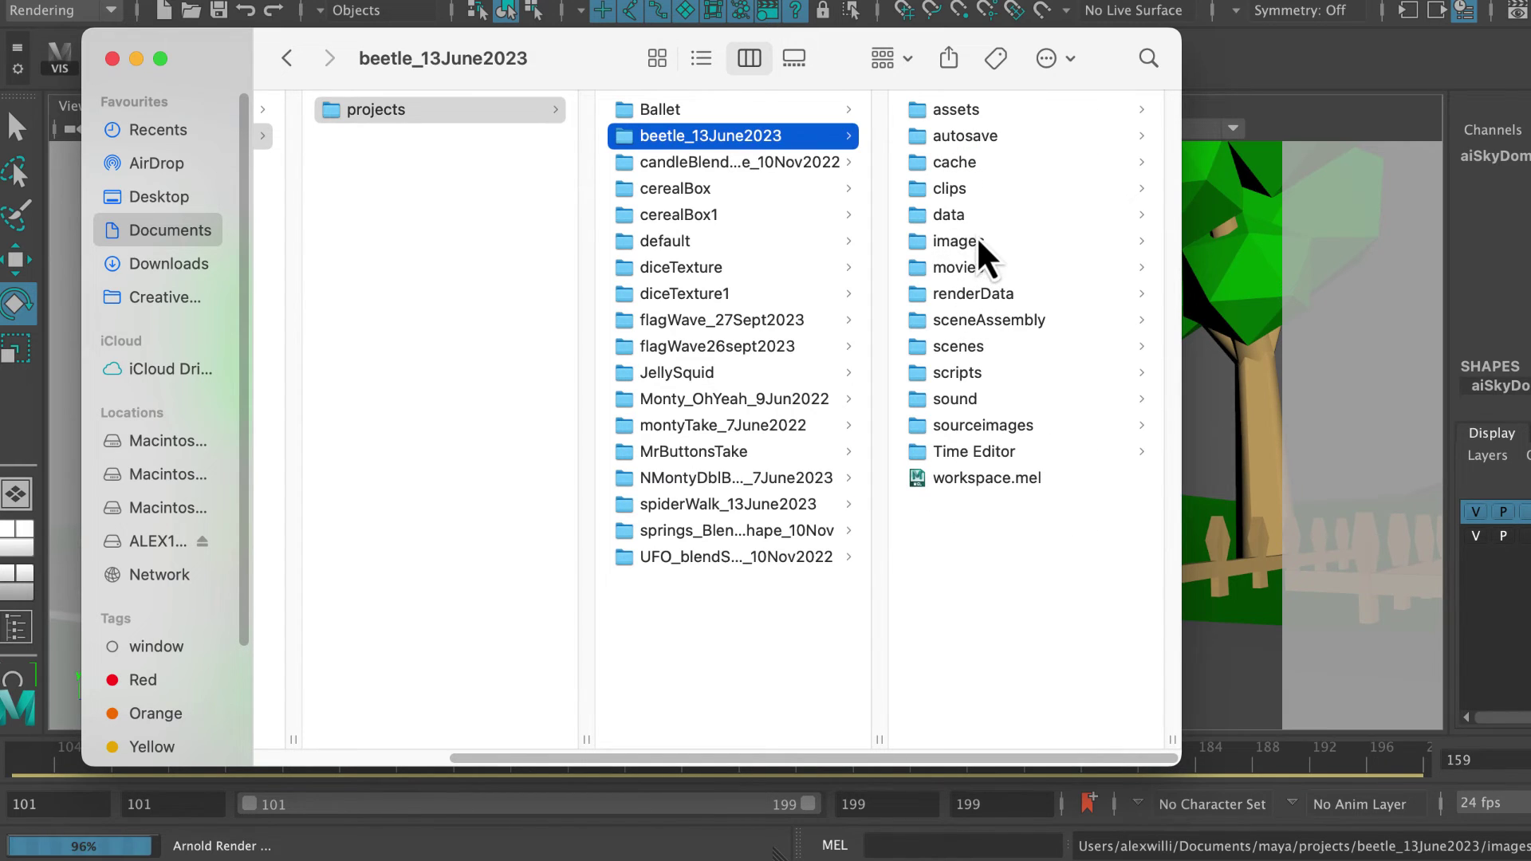
left_click(977, 239)
- Preview the rendered JPEG frames 0001–0005 and select frames 0001 through 0004
left_click(970, 116)
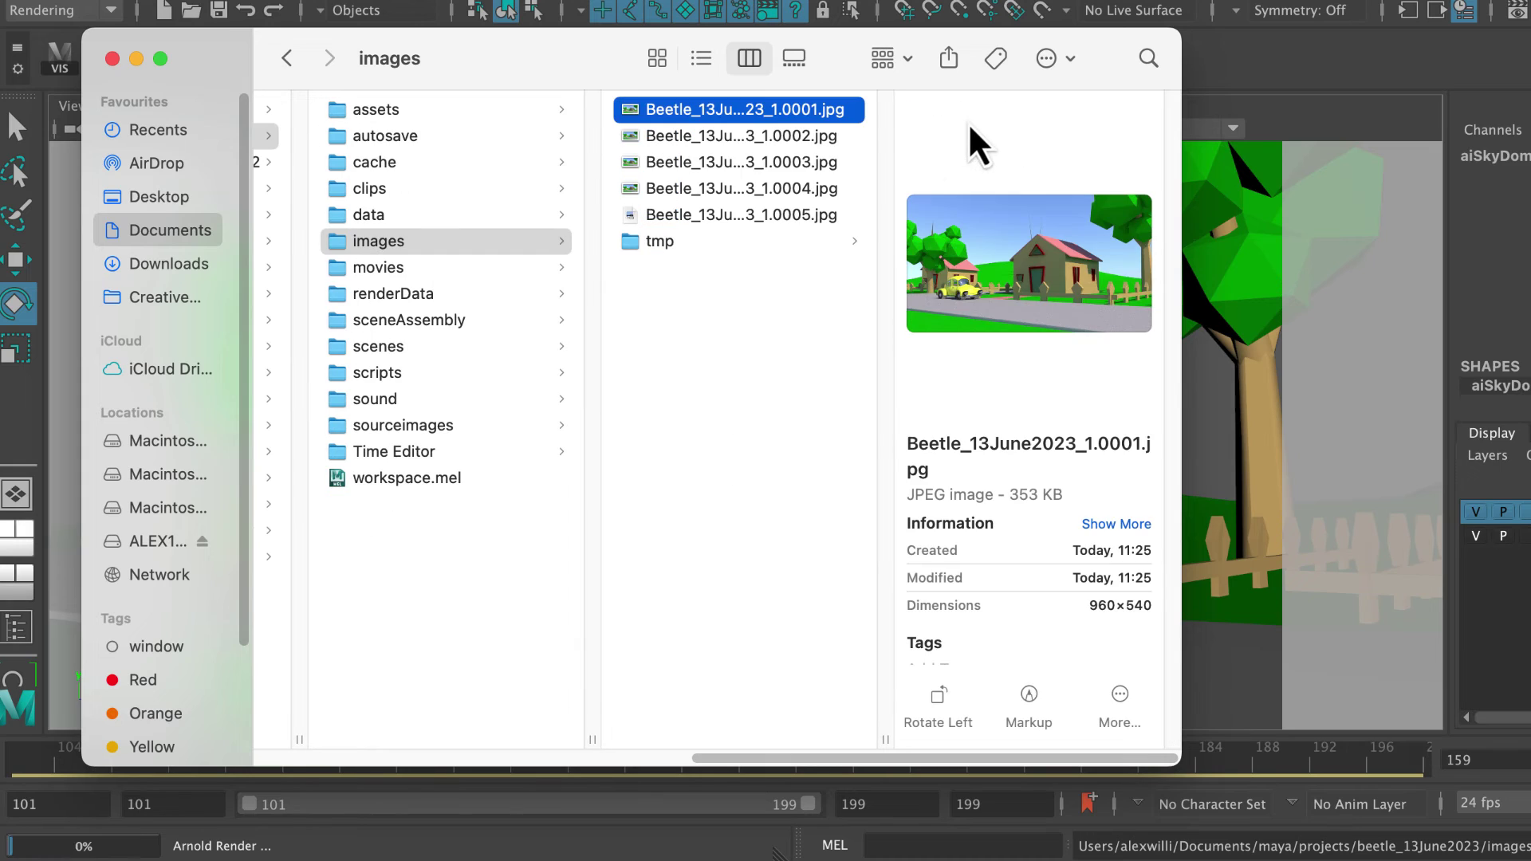
left_click(726, 137)
left_click(725, 170)
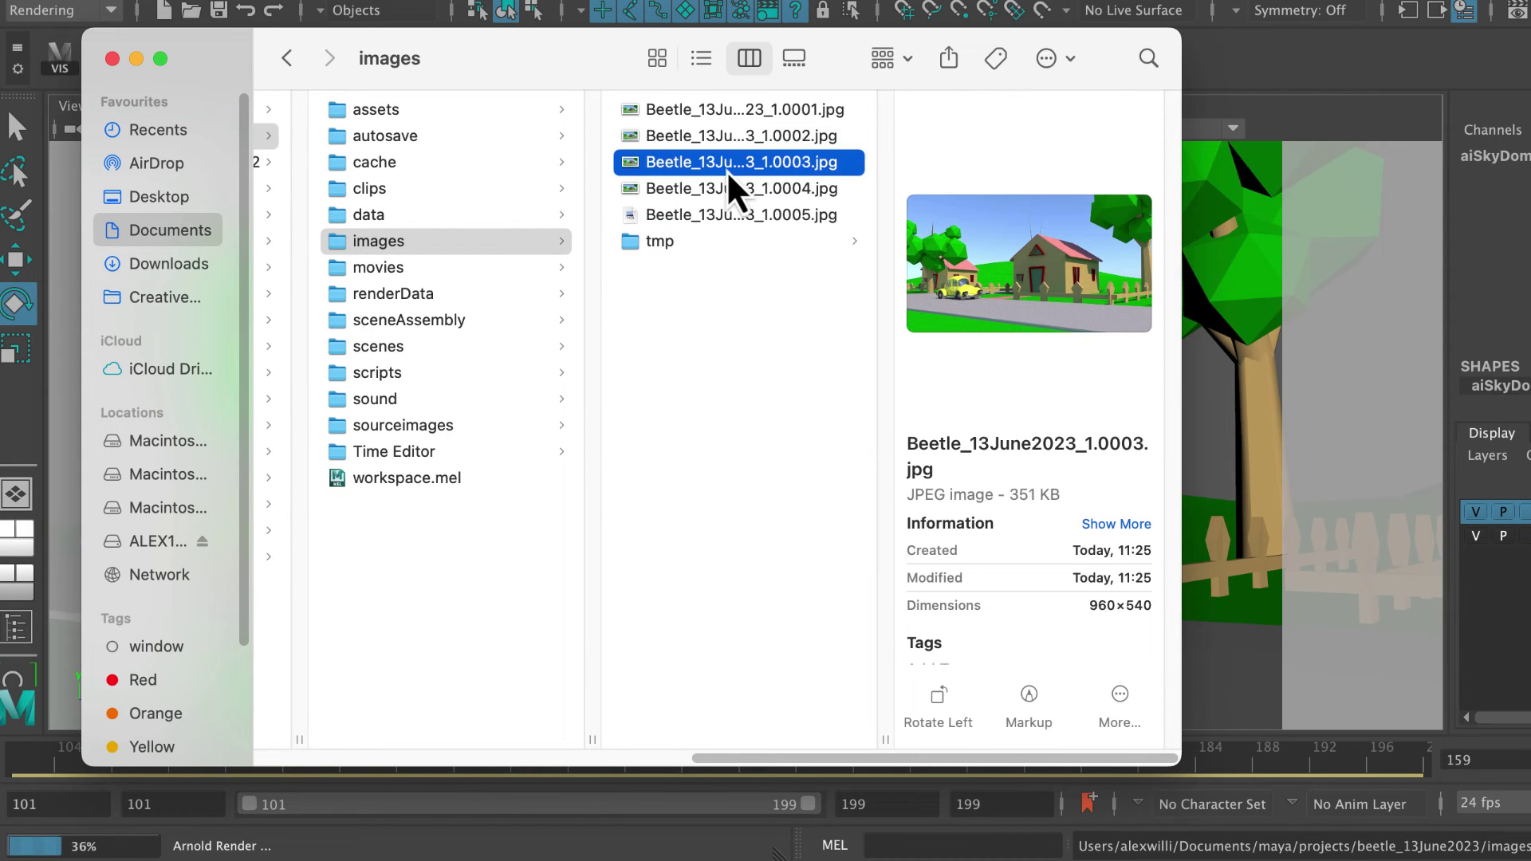
left_click(727, 193)
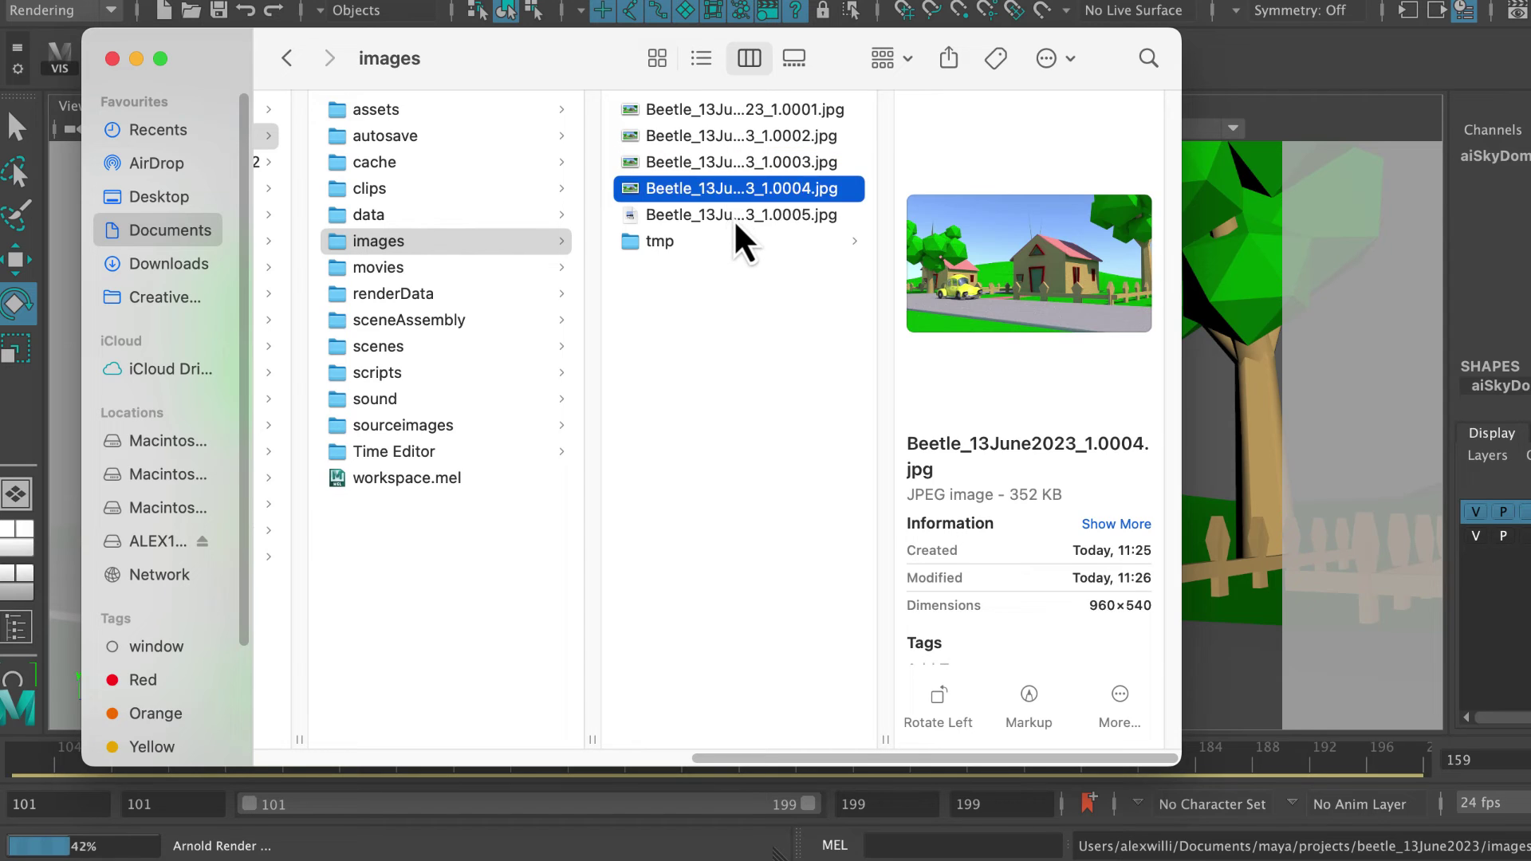
left_click(733, 217)
left_click(717, 119)
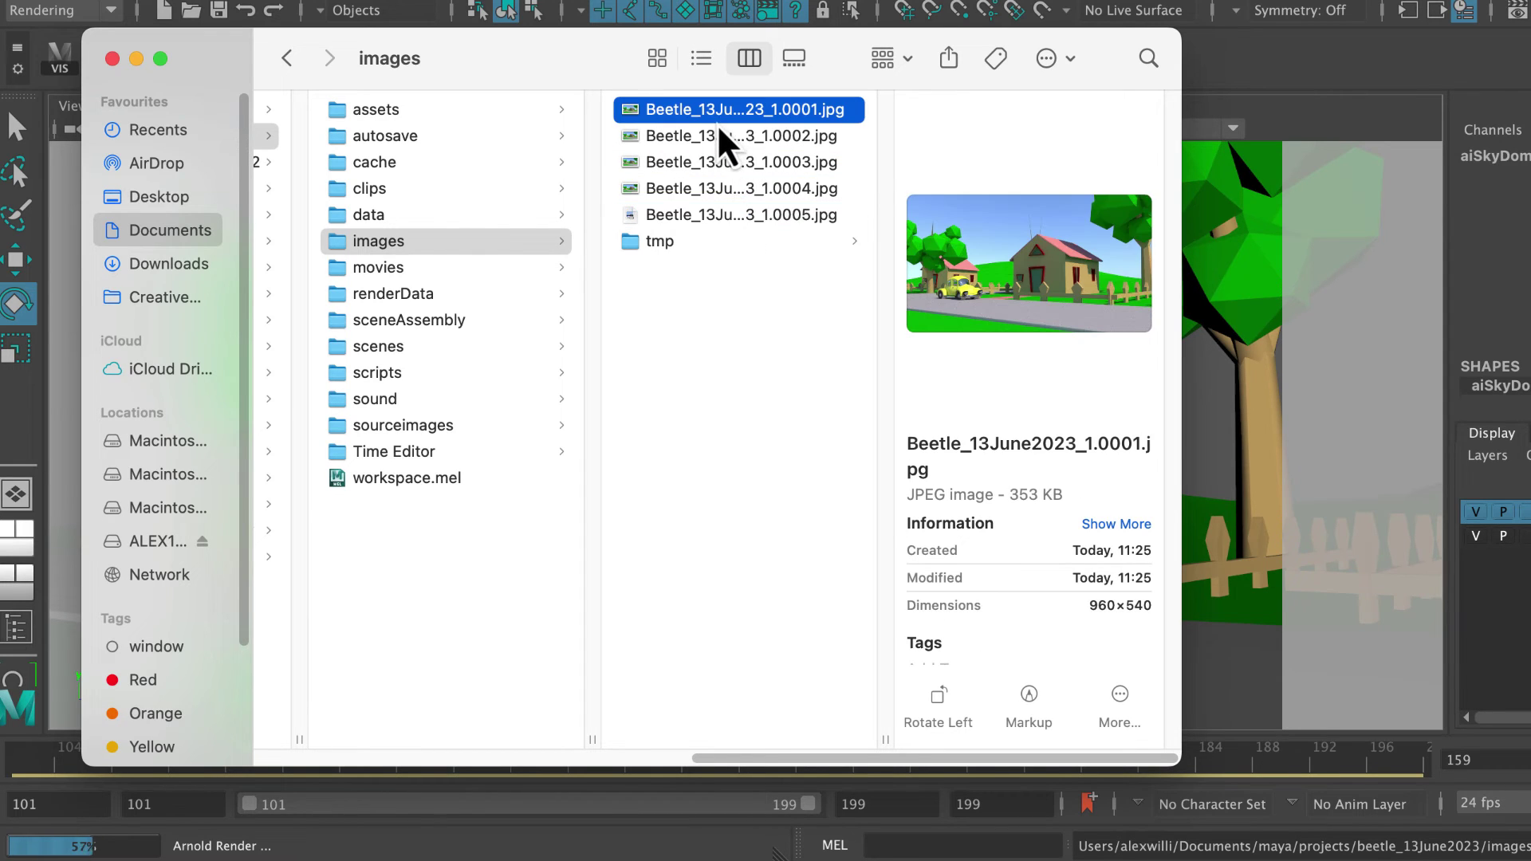
left_click(724, 197, "shift")
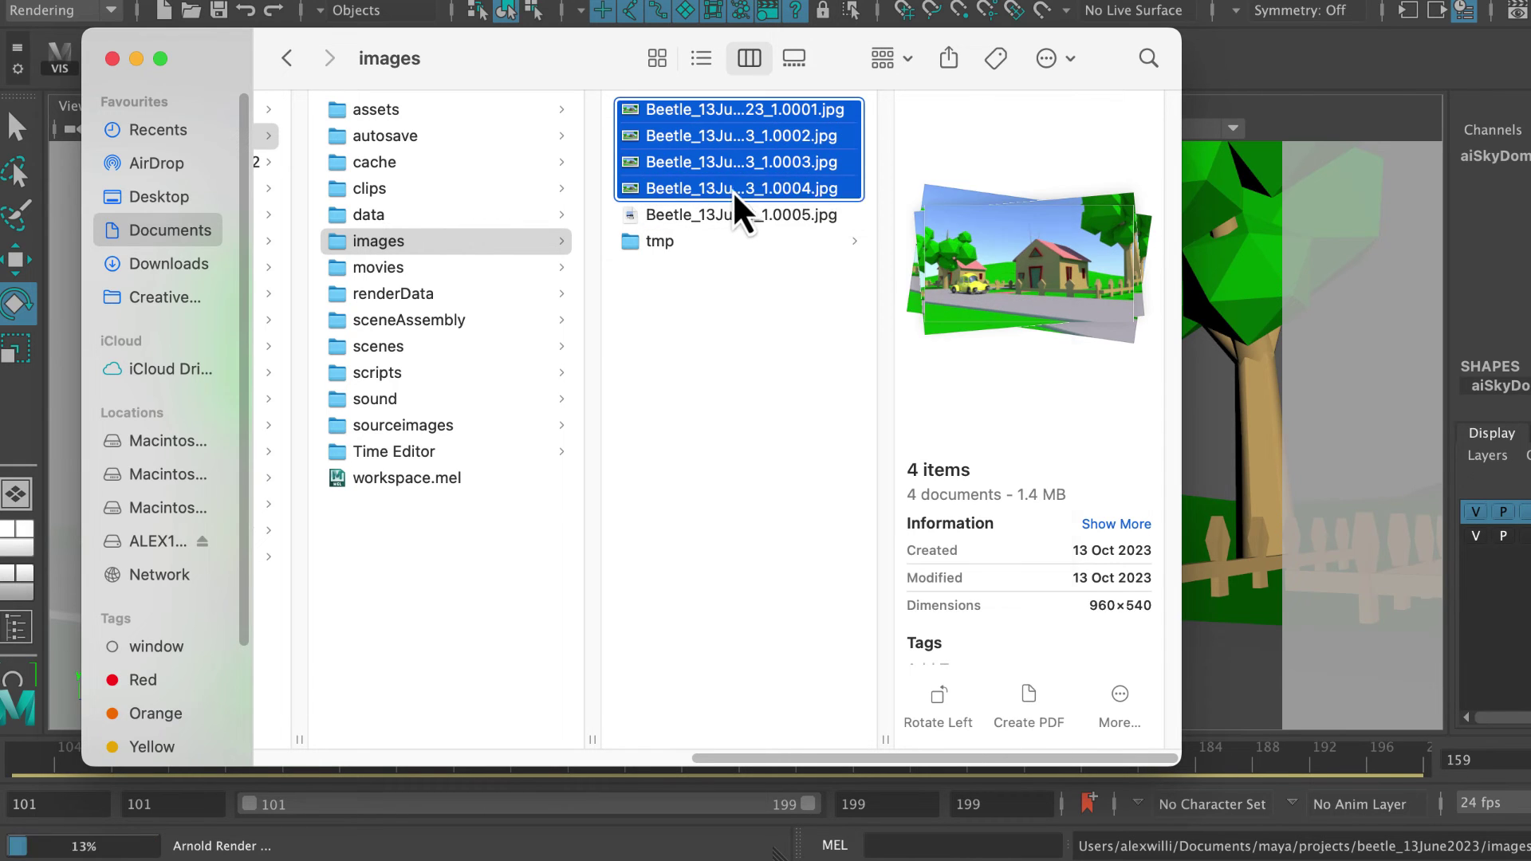
- Open the four selected Beetle frames in Preview
right_click(732, 189)
mouse_move(940, 260)
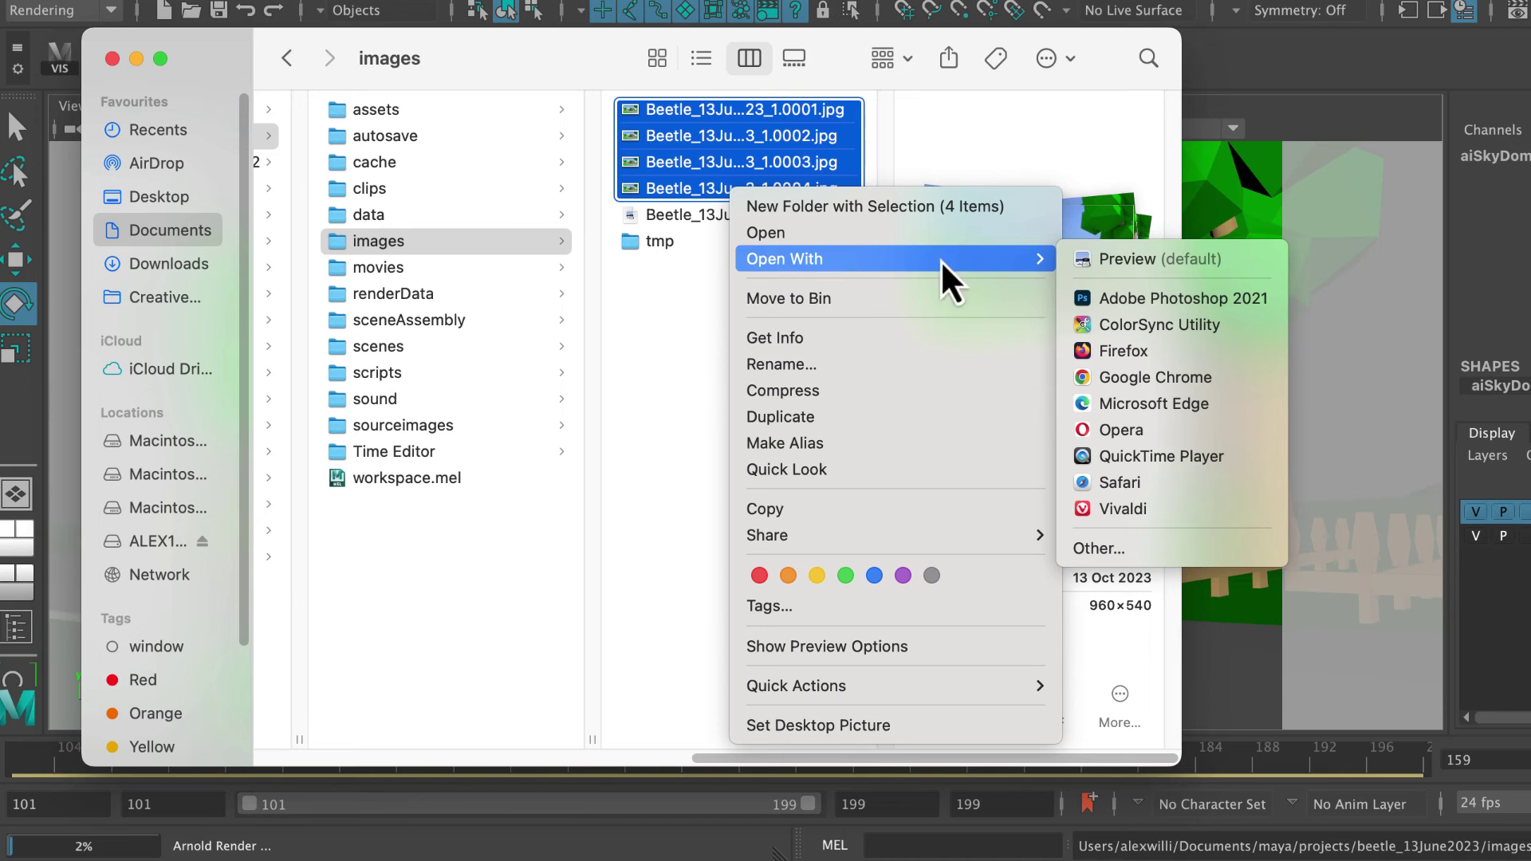
left_click(1157, 260)
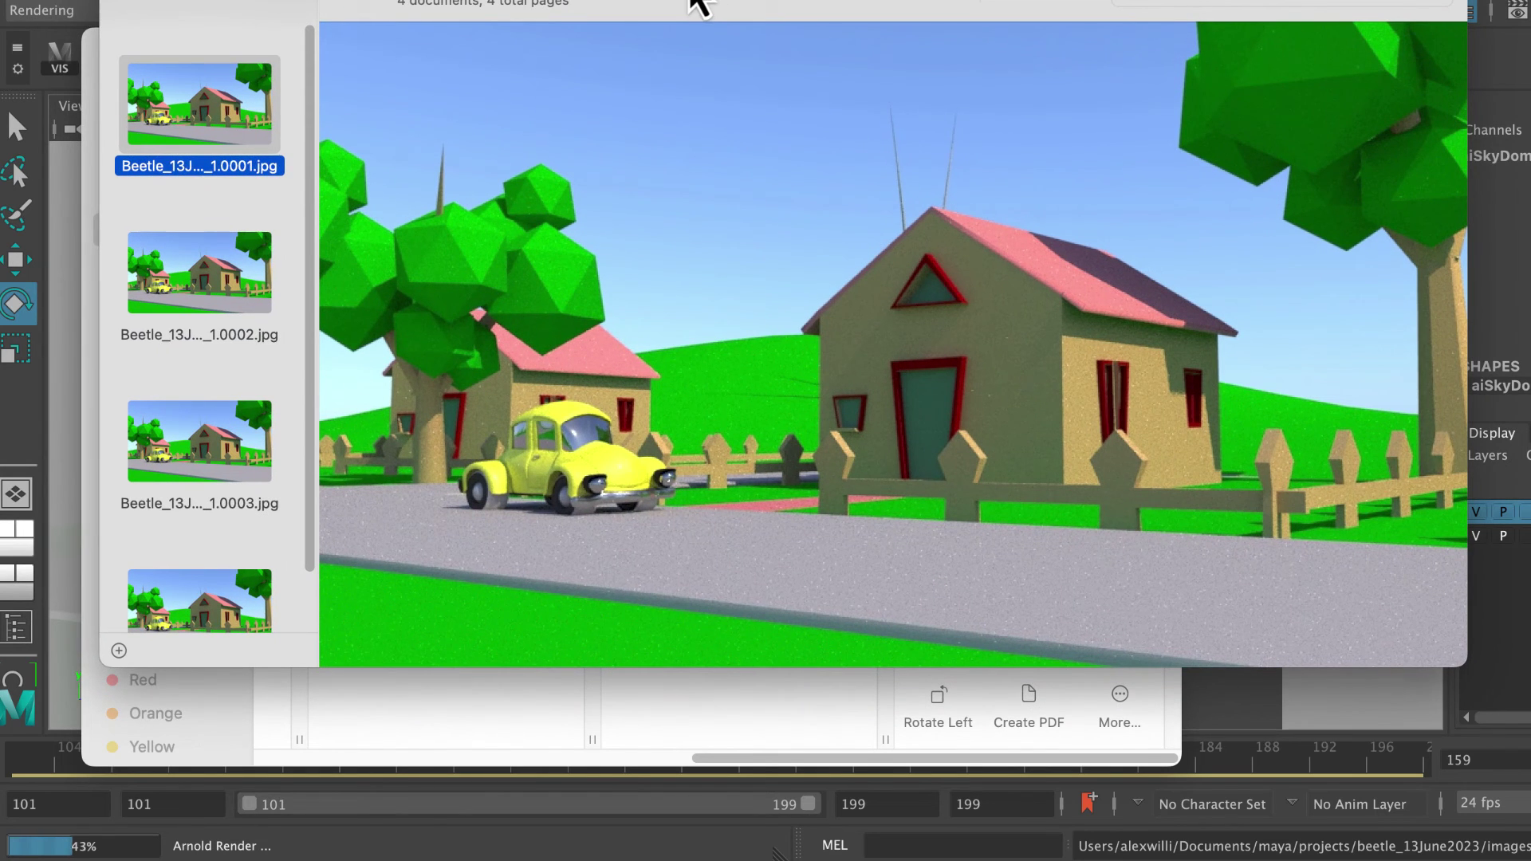
- Page up and down through frames 0001–0004 in the Preview sidebar
key("Down")
key("Down")
key("Down")
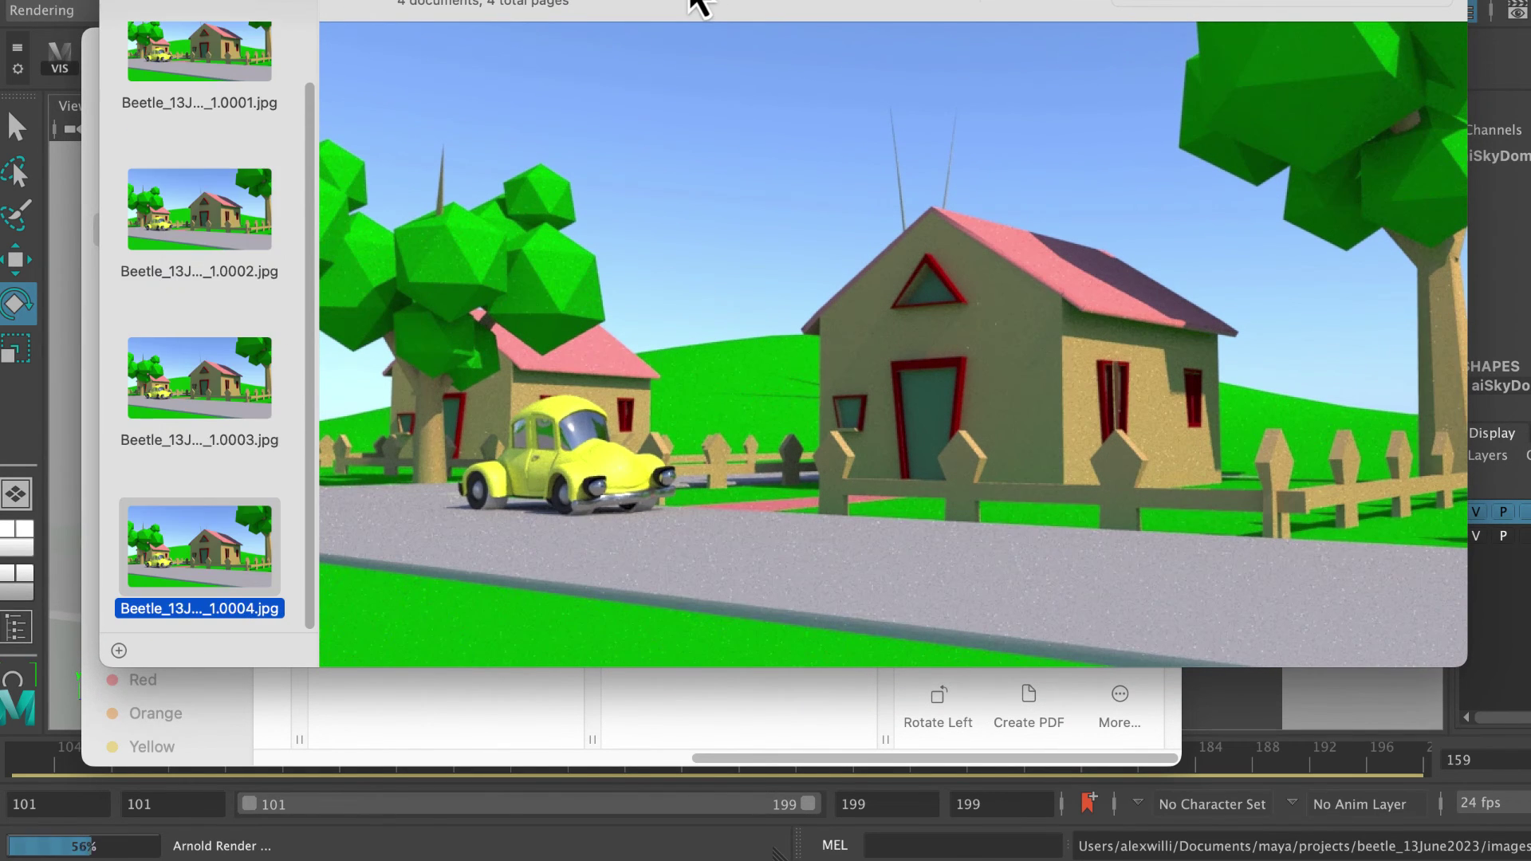
key("Up")
key("Up")
key("Up")
key("Down")
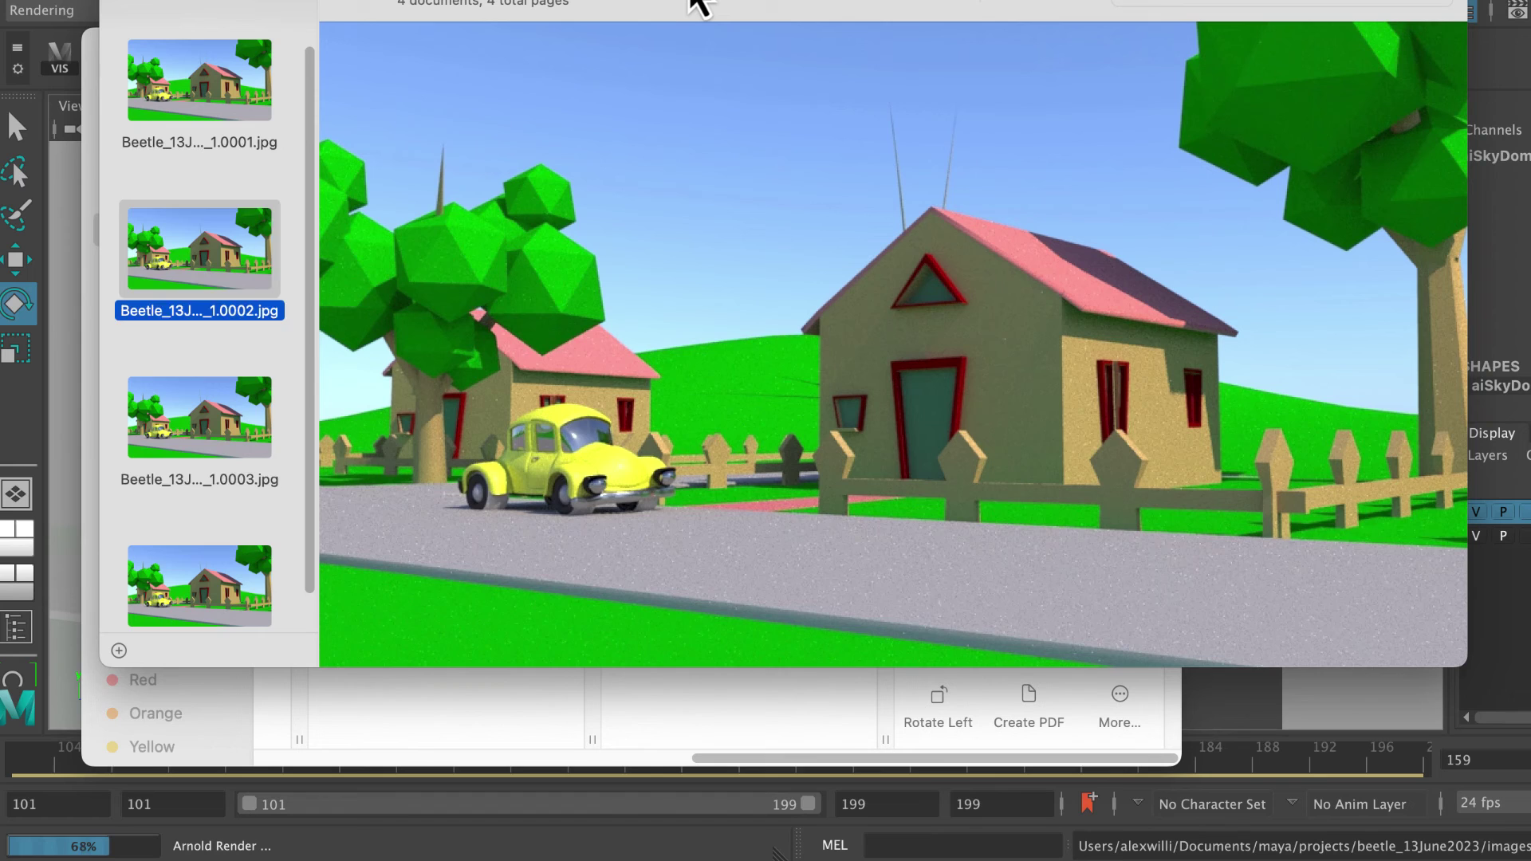
key("Down")
key("Down")
key("Up")
key("Up")
key("Up")
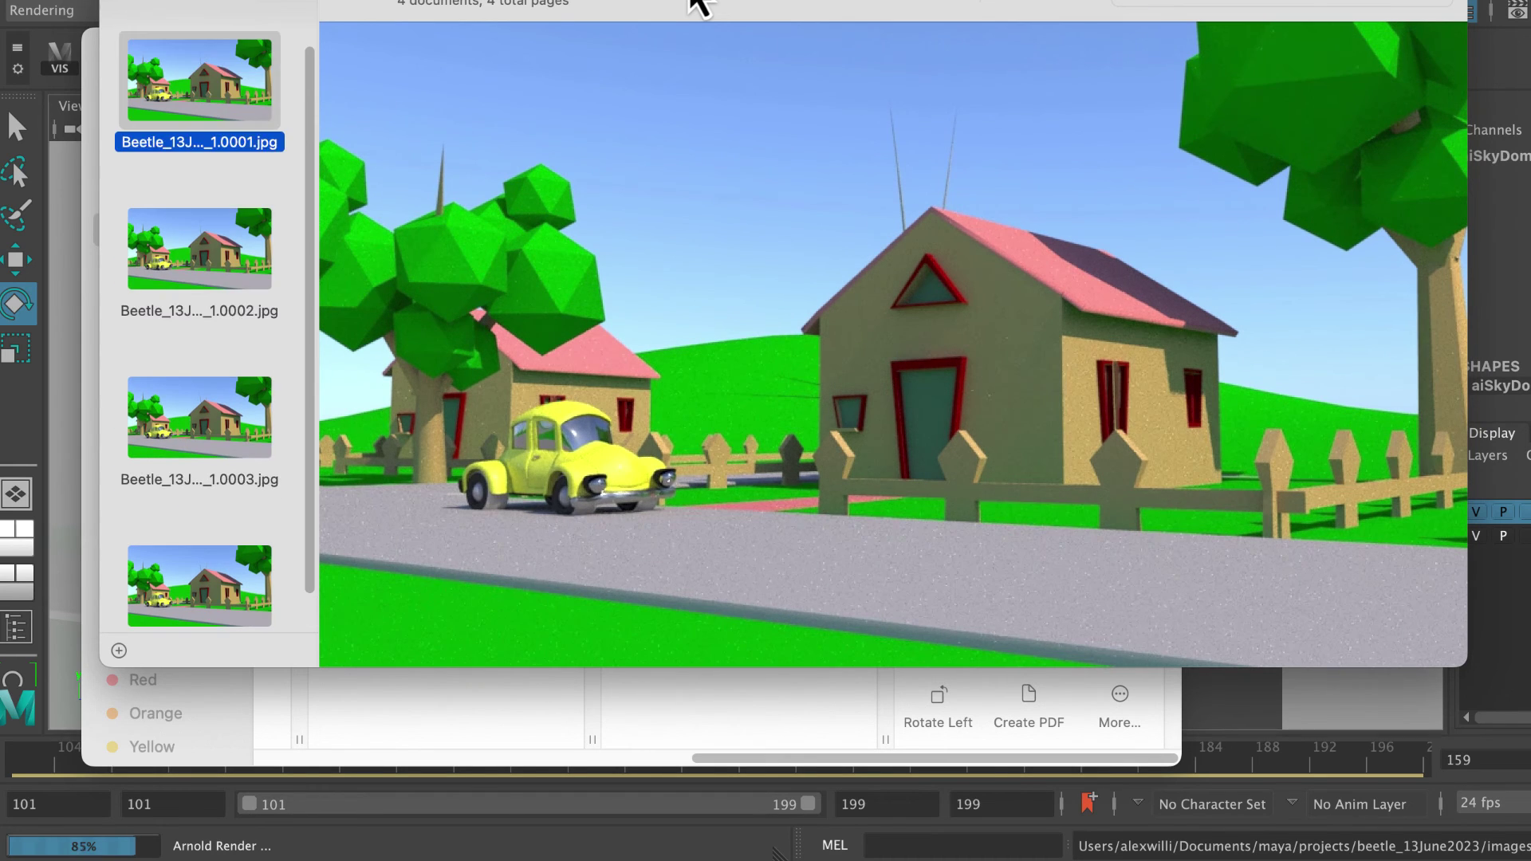
key("Down")
key("Down")
key("Down")
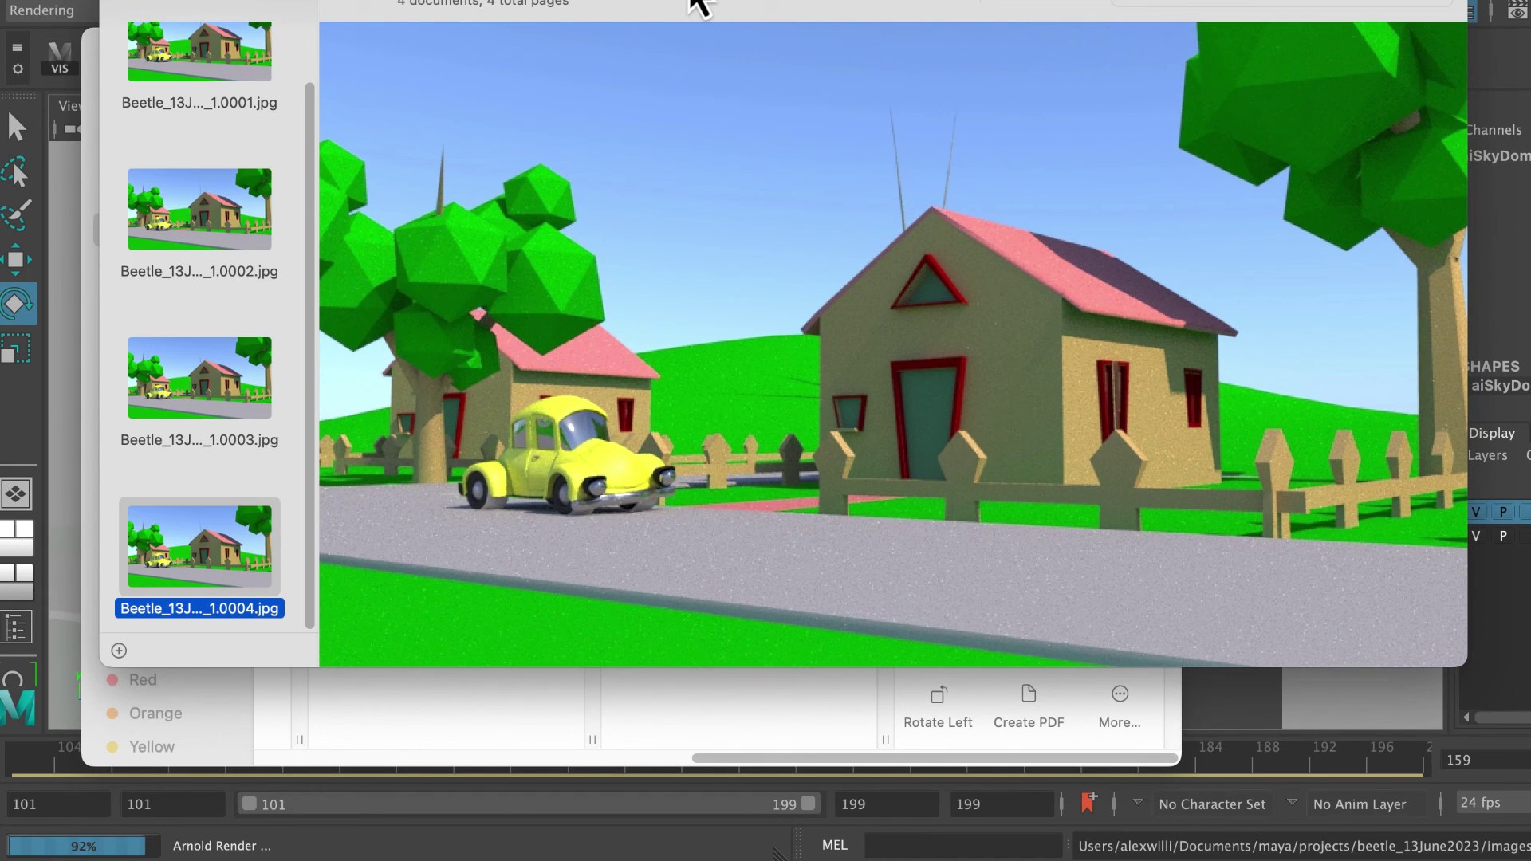
left_click(135, 3)
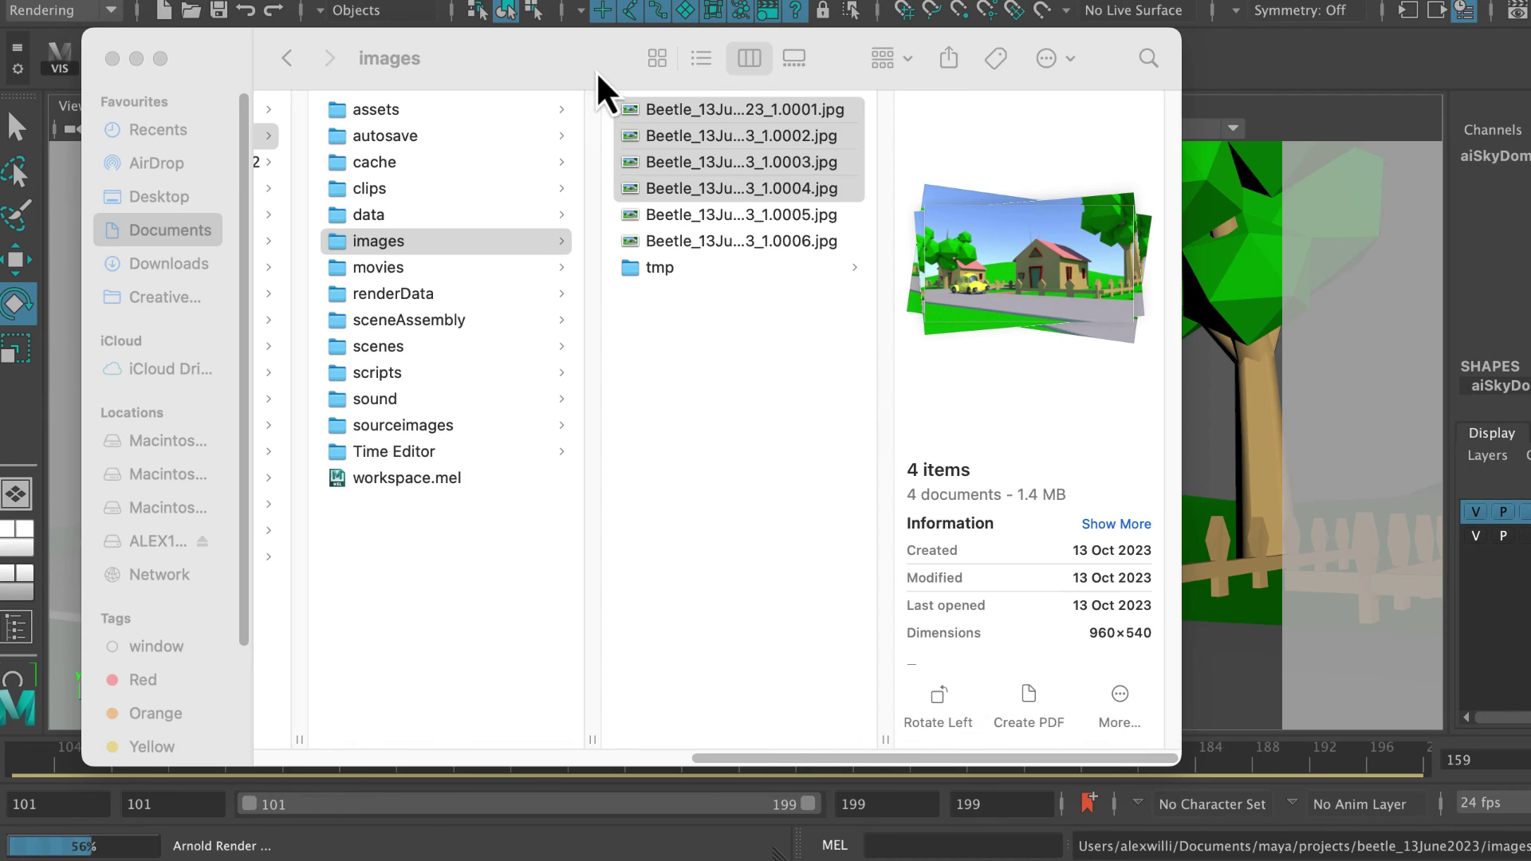
left_click(721, 218)
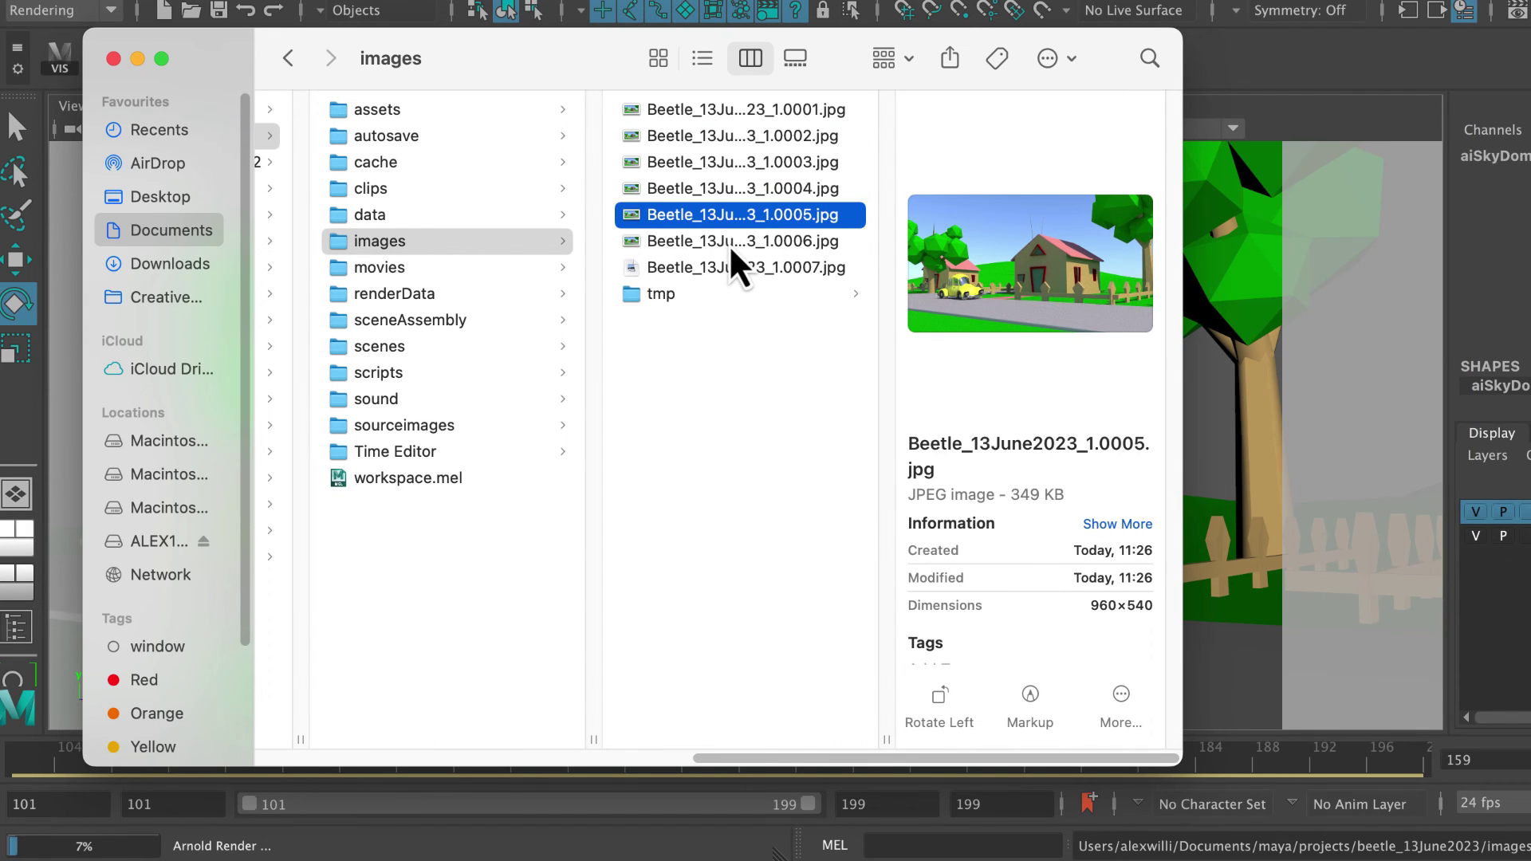
left_click(729, 244)
left_click(731, 268)
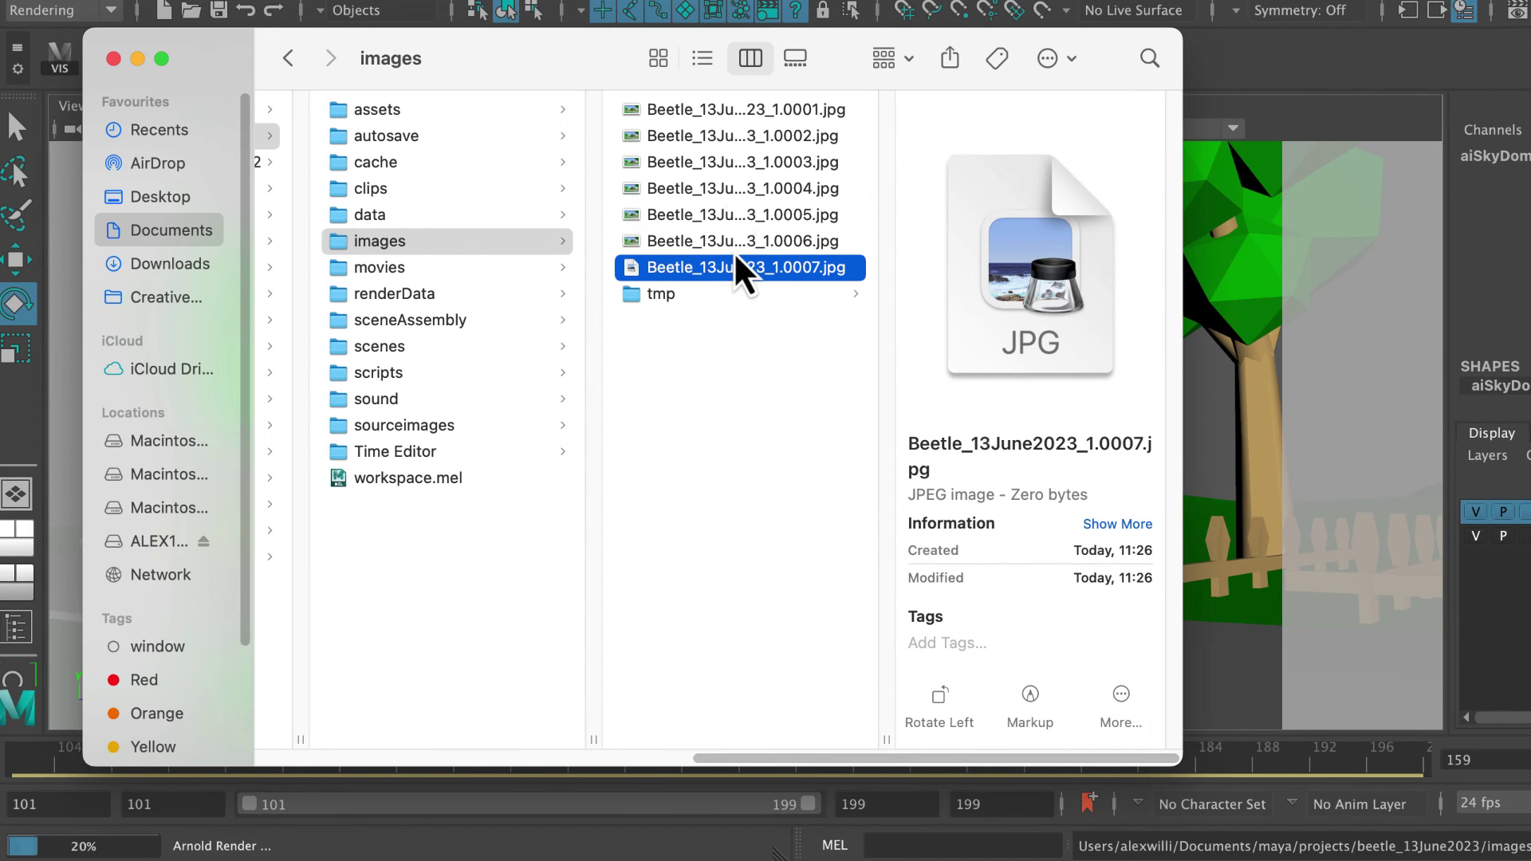
left_click(726, 117)
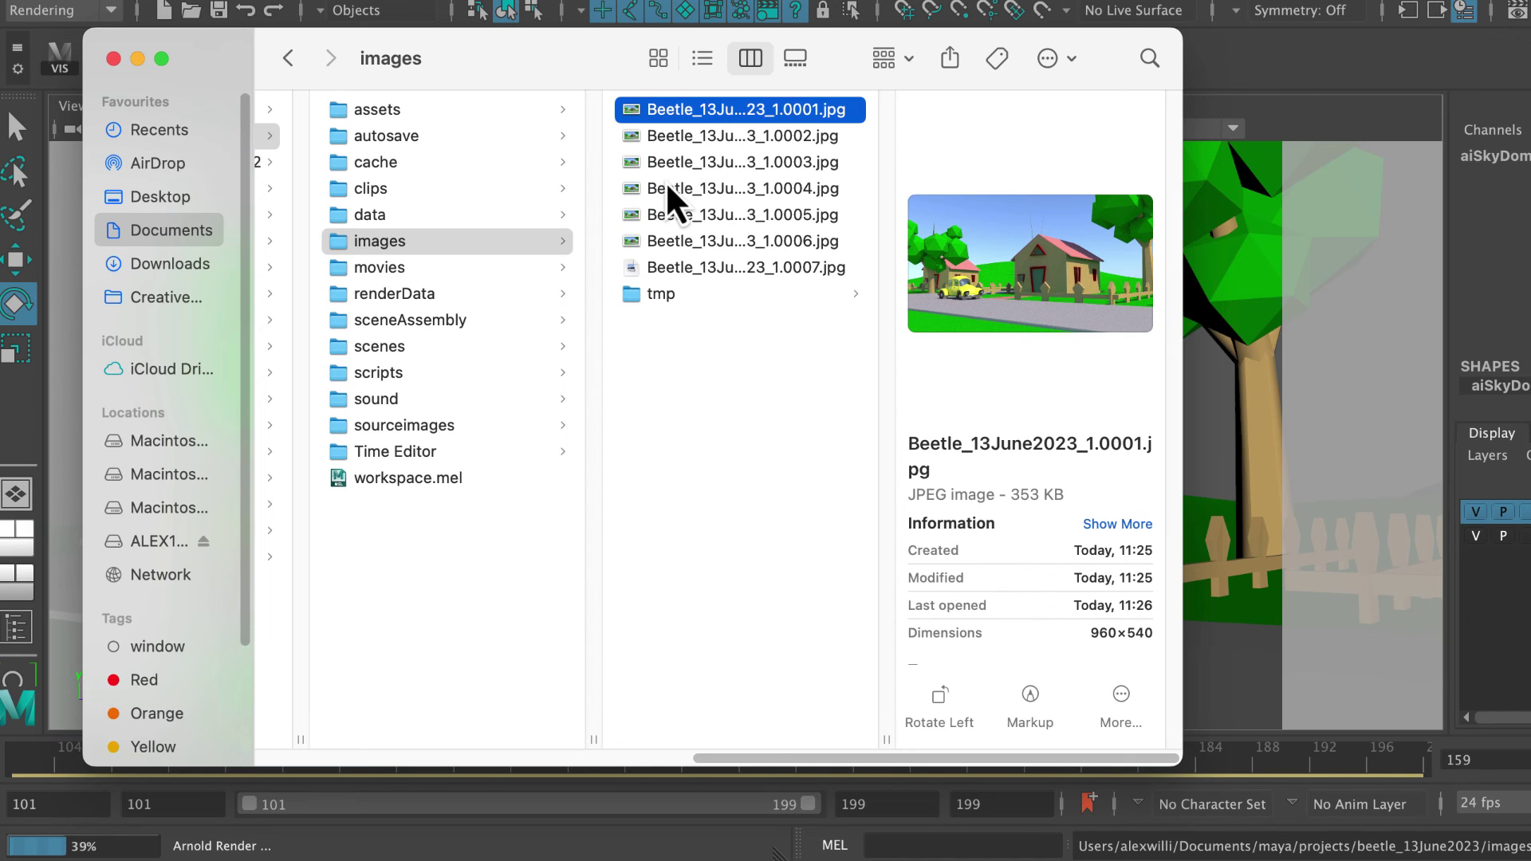